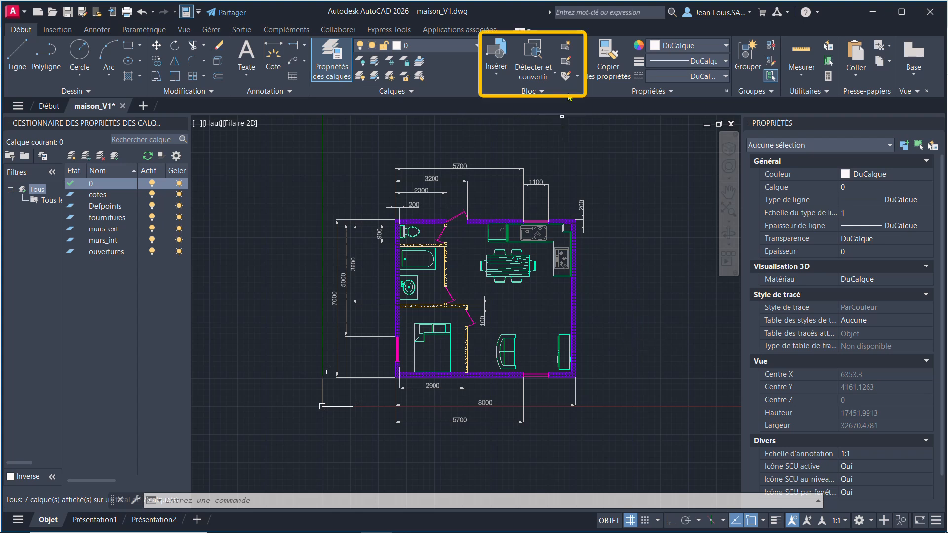
- Browse the gallery of insertable blocks and open the Blocks palette on the recent blocks
{"action": "left_click", "coordinate": [497, 76]}
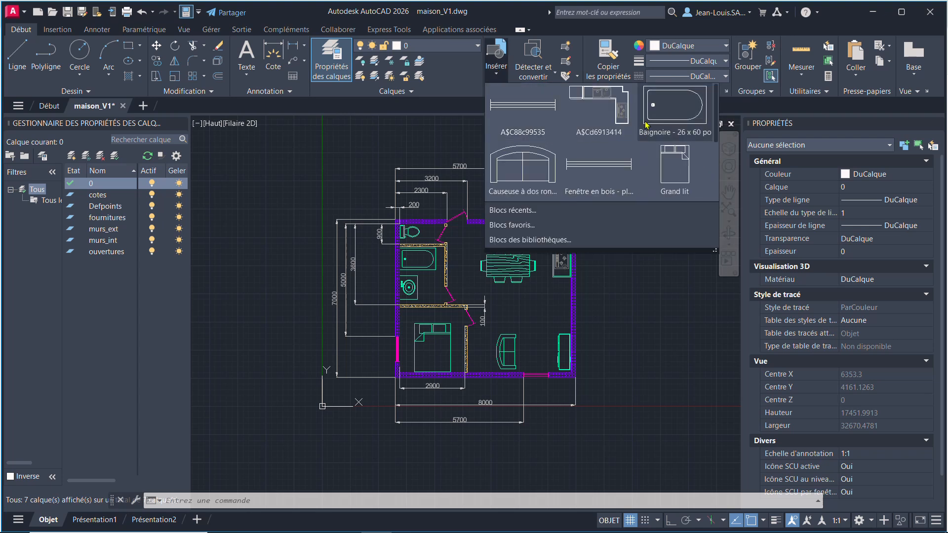
{"action": "scroll", "coordinate": [647, 132], "scroll_direction": "down", "scroll_amount": 3}
{"action": "scroll", "coordinate": [648, 137], "scroll_direction": "up", "scroll_amount": 3}
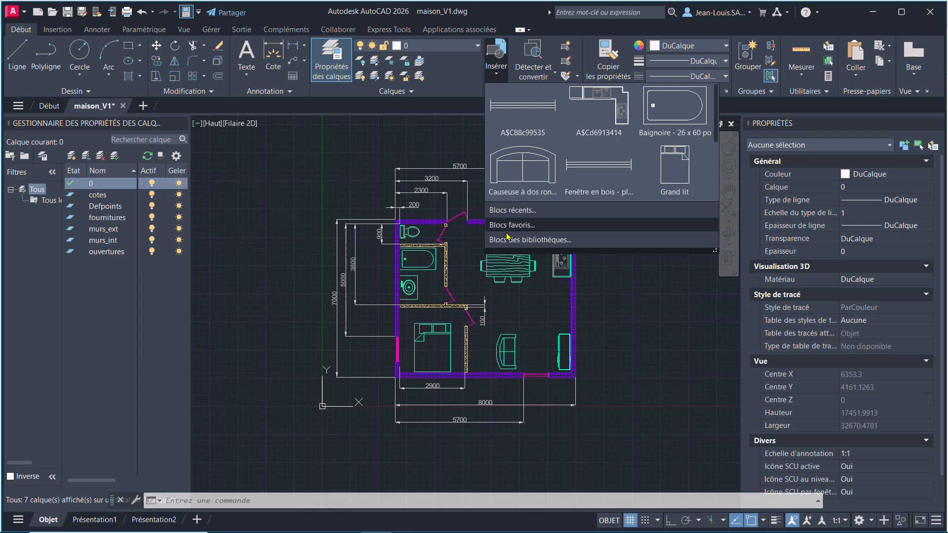
{"action": "left_click", "coordinate": [523, 211]}
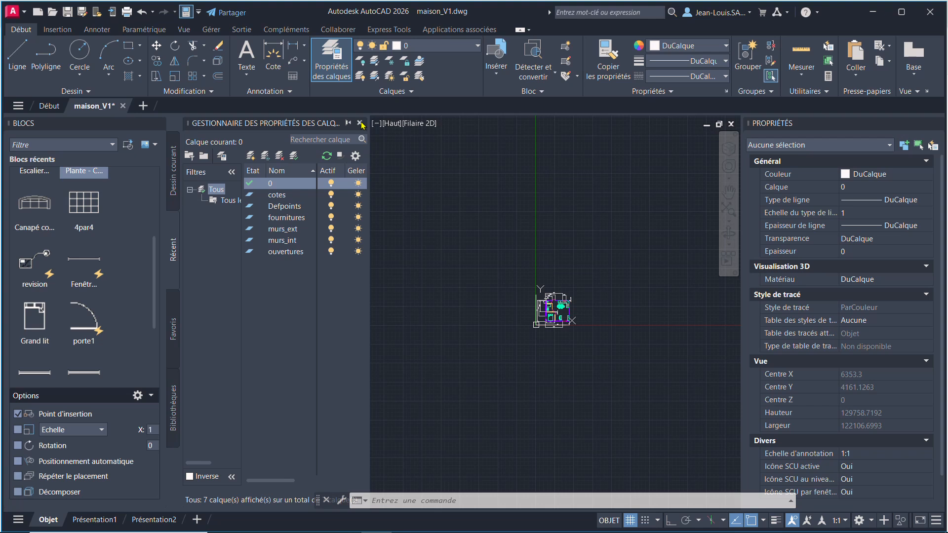
- Close the layer properties manager to free space for the floor plan
{"action": "left_click", "coordinate": [361, 123]}
{"action": "scroll", "coordinate": [466, 299], "scroll_direction": "up", "scroll_amount": 6}
{"action": "scroll", "coordinate": [485, 394], "scroll_direction": "up", "scroll_amount": 3}
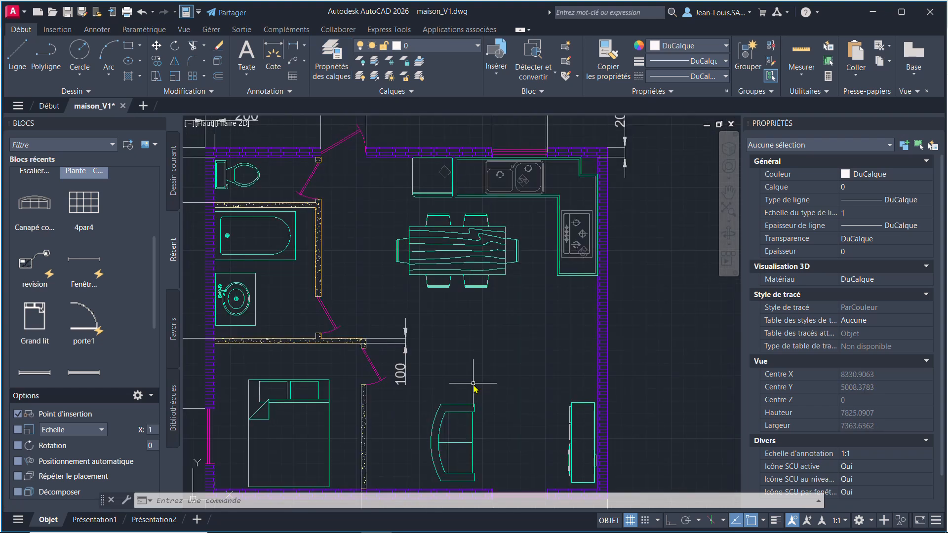
{"action": "scroll", "coordinate": [473, 378], "scroll_direction": "down", "scroll_amount": 2}
- Review the recent, current-drawing and favourite block collections in the Blocks palette
{"action": "left_click", "coordinate": [172, 251]}
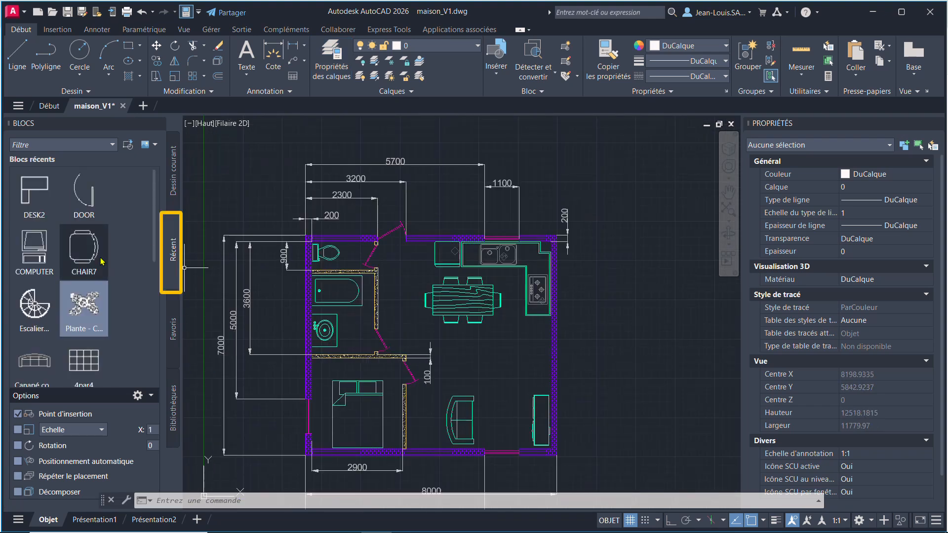
{"action": "scroll", "coordinate": [106, 271], "scroll_direction": "down", "scroll_amount": 5}
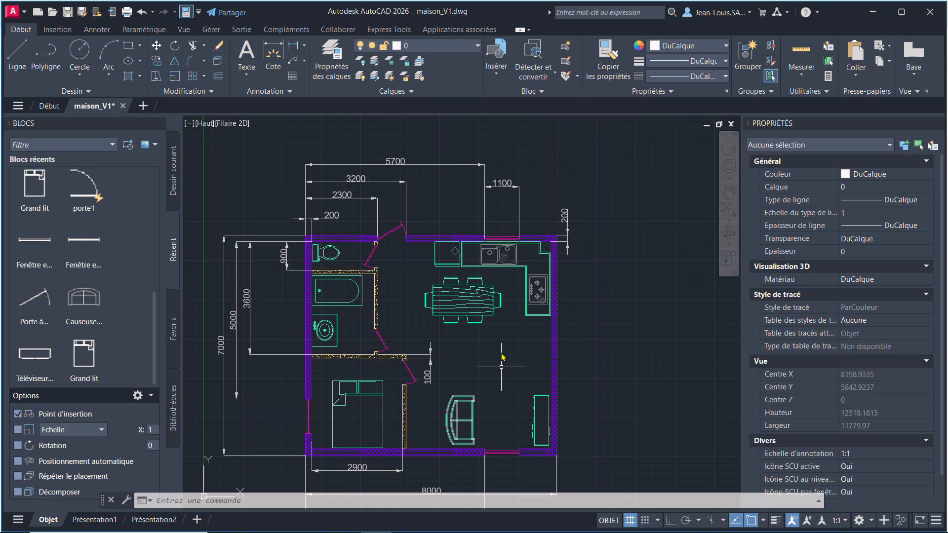
{"action": "left_click", "coordinate": [173, 179]}
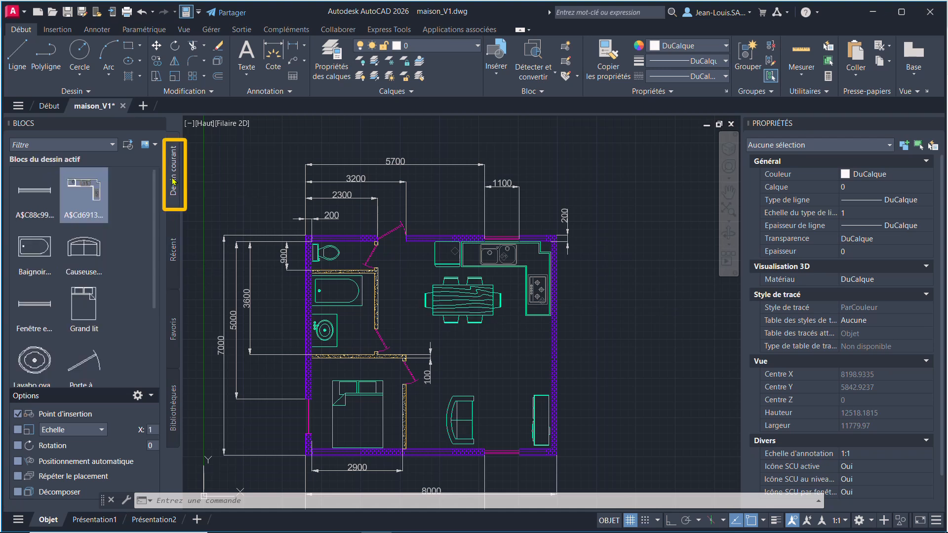
{"action": "left_click", "coordinate": [174, 249]}
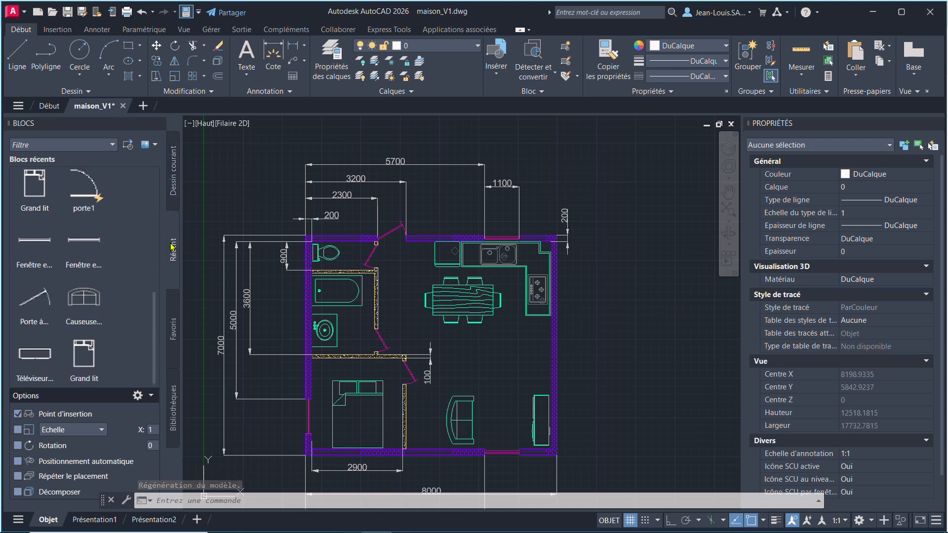
{"action": "left_click", "coordinate": [174, 325]}
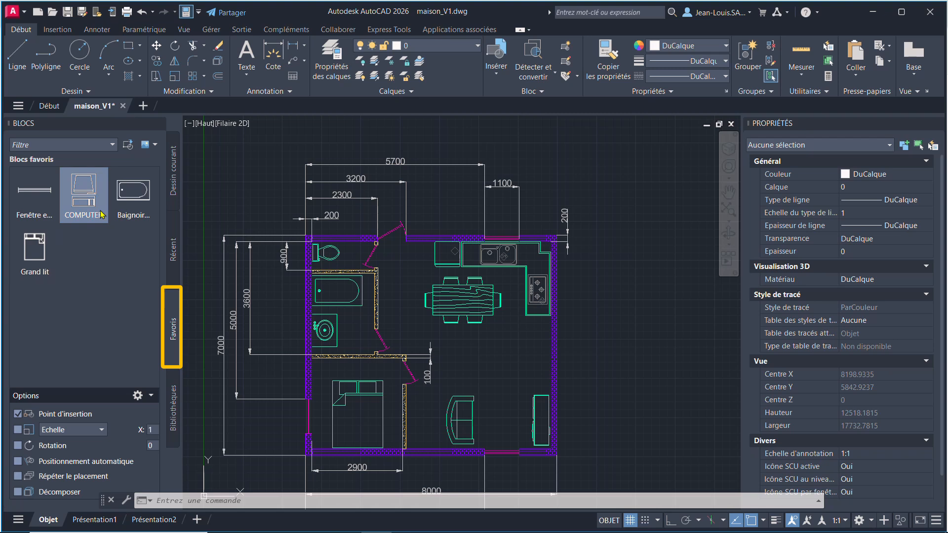
- Copy the kitchen block A$Cd6913414 from the current drawing's blocks to the favourites and display the favourites
{"action": "left_click", "coordinate": [174, 181]}
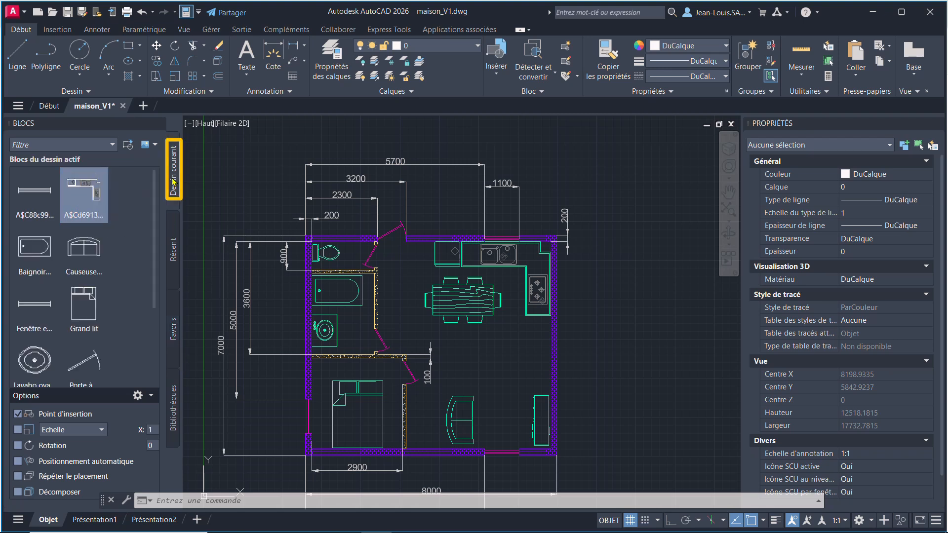
{"action": "right_click", "coordinate": [88, 194]}
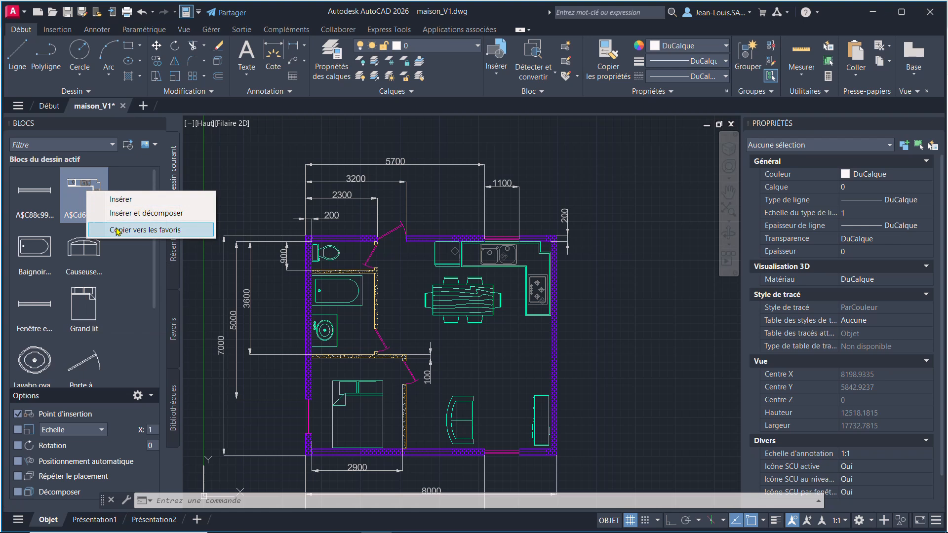
{"action": "left_click", "coordinate": [148, 231]}
{"action": "left_click", "coordinate": [168, 330]}
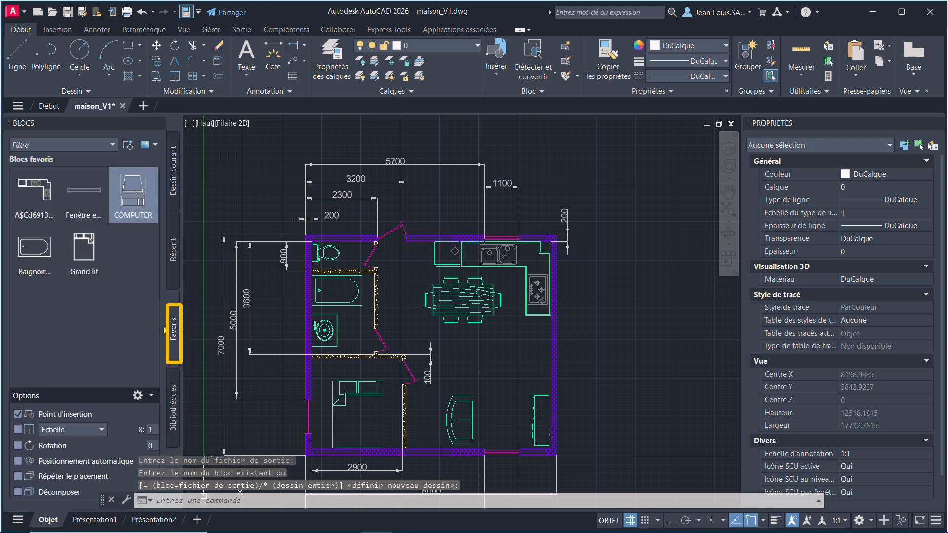
- Load Electrical Power.dwg from the DesignCenter folder as a block library
{"action": "left_click", "coordinate": [174, 395]}
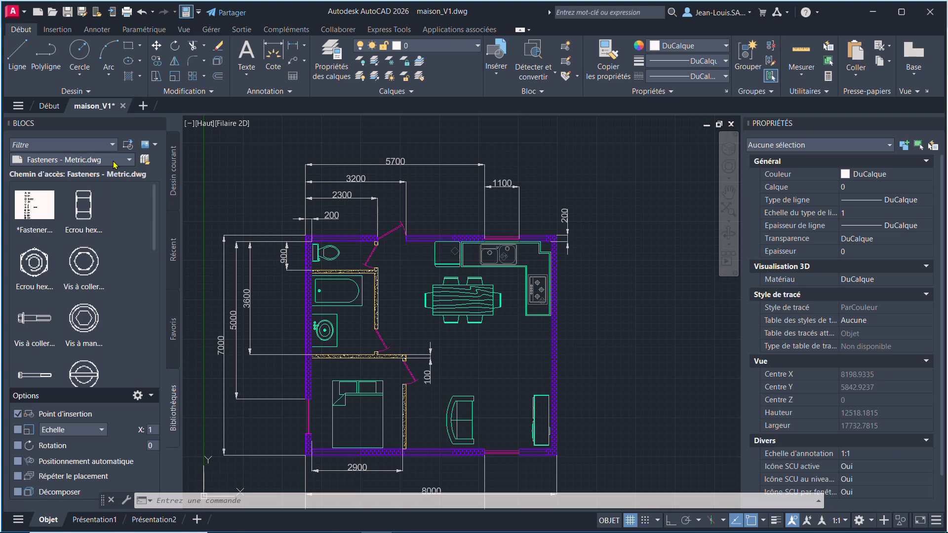
{"action": "left_click", "coordinate": [128, 161]}
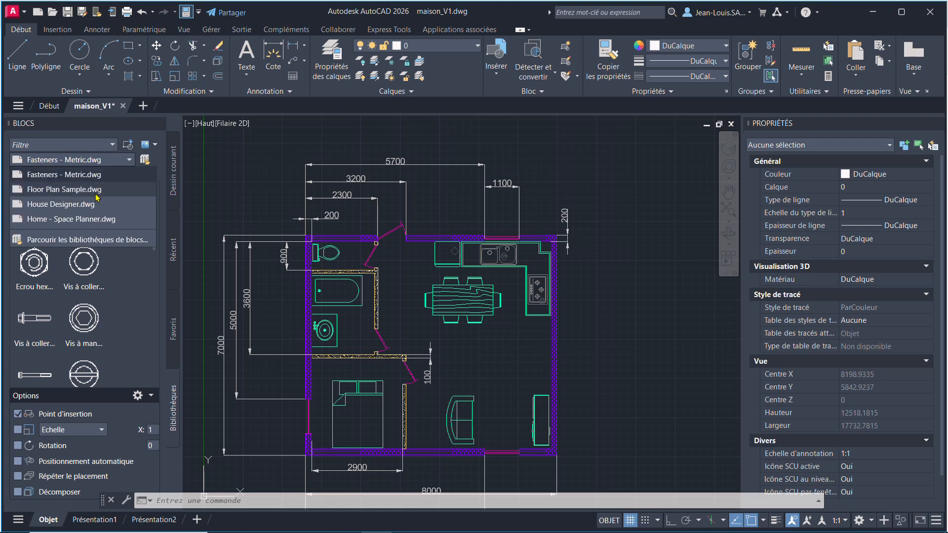
{"action": "left_click", "coordinate": [76, 240]}
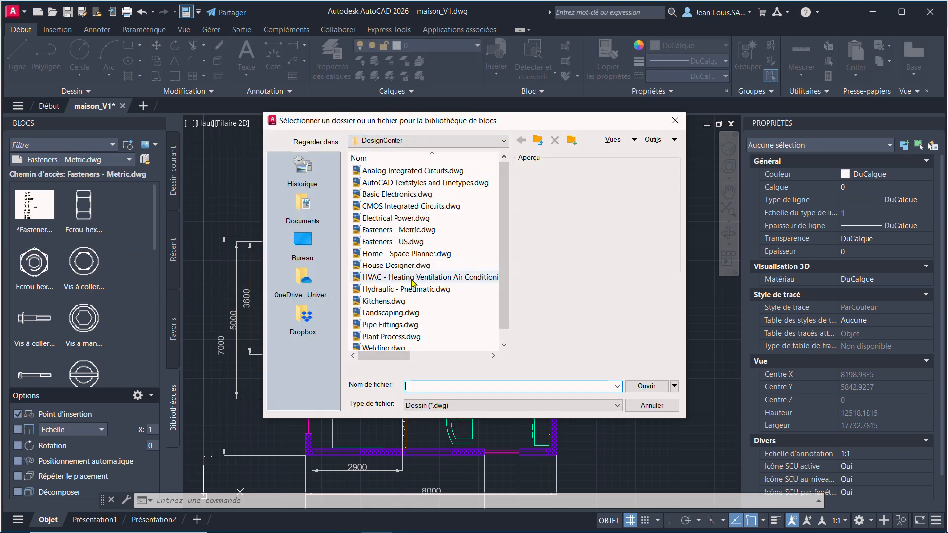
{"action": "left_click", "coordinate": [391, 219]}
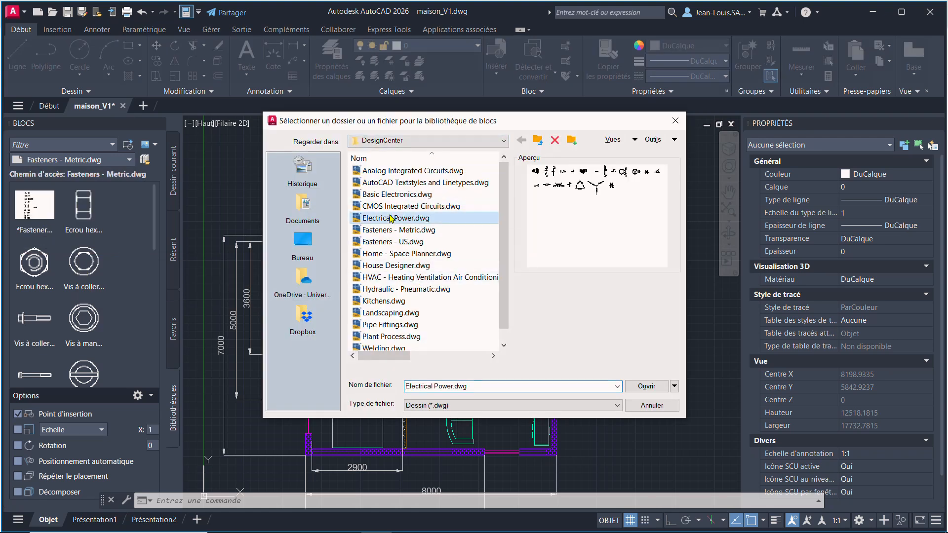
{"action": "double_click", "coordinate": [391, 218]}
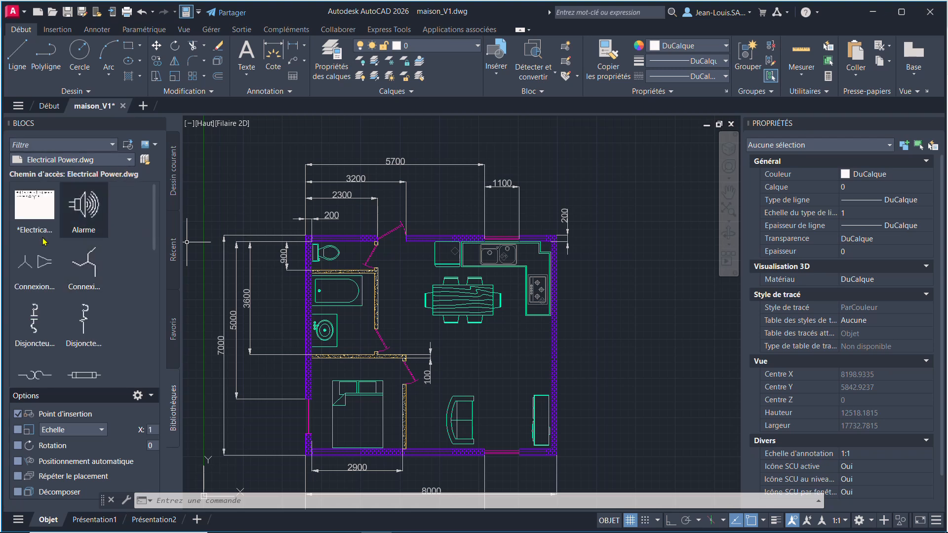
- Examine the electrical symbols available in the Electrical Power.dwg block library
{"action": "scroll", "coordinate": [103, 285], "scroll_direction": "down", "scroll_amount": 5}
{"action": "scroll", "coordinate": [106, 296], "scroll_direction": "up", "scroll_amount": 5}
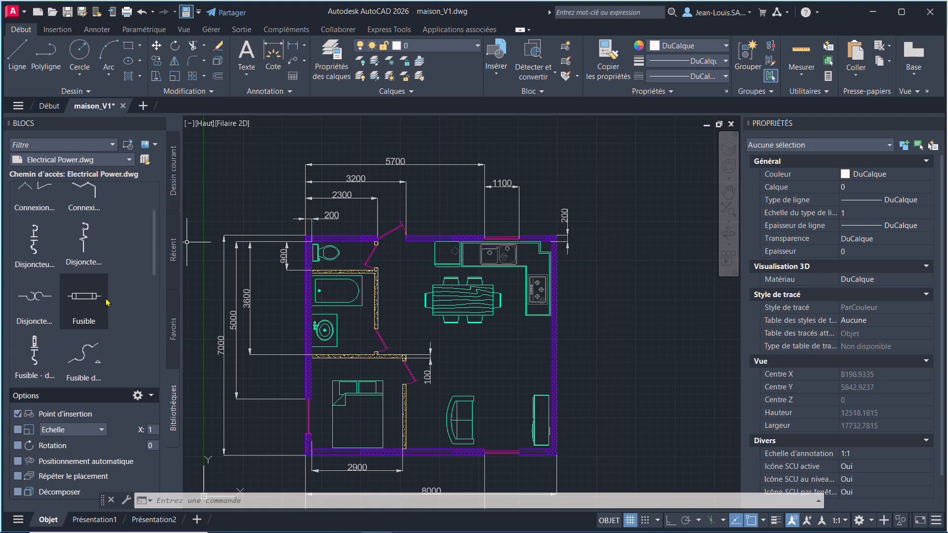
{"action": "scroll", "coordinate": [98, 296], "scroll_direction": "down", "scroll_amount": 3}
{"action": "left_click", "coordinate": [35, 257]}
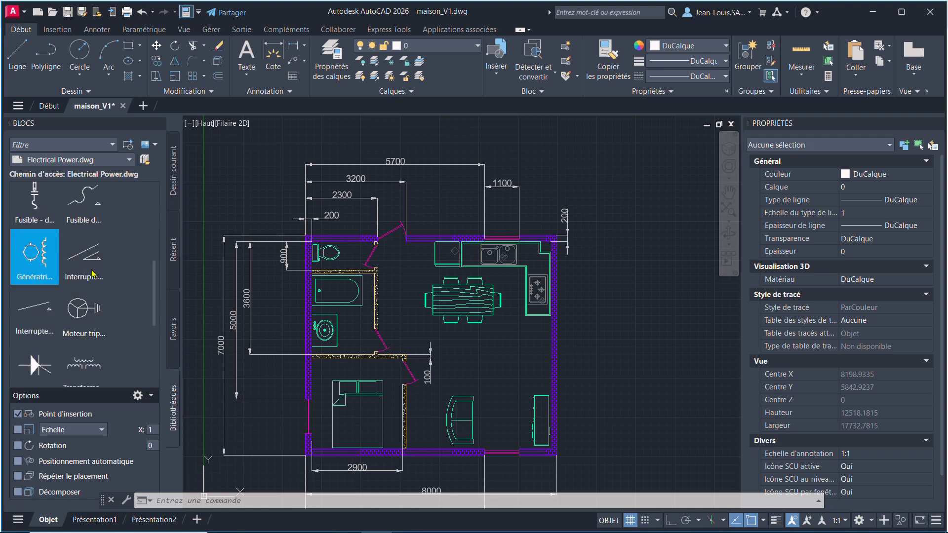
{"action": "left_click_drag", "start_coordinate": [633, 289], "coordinate": [633, 290]}
{"action": "scroll", "coordinate": [634, 291], "scroll_direction": "up", "scroll_amount": 12}
{"action": "scroll", "coordinate": [604, 256], "scroll_direction": "up", "scroll_amount": 7}
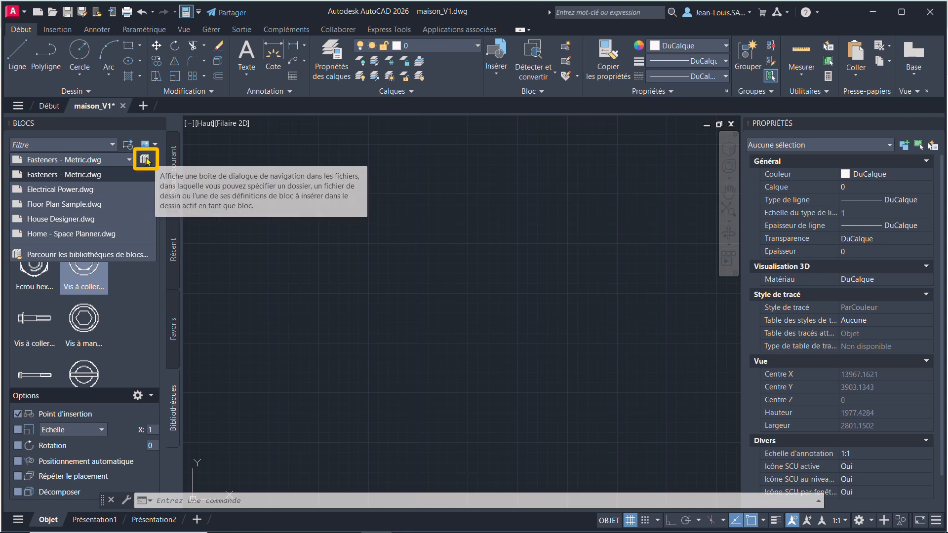
- Insert the spiral staircase block "Escalier en colimaçon" from the House Designer.dwg library below the floor plan
{"action": "left_click", "coordinate": [145, 159]}
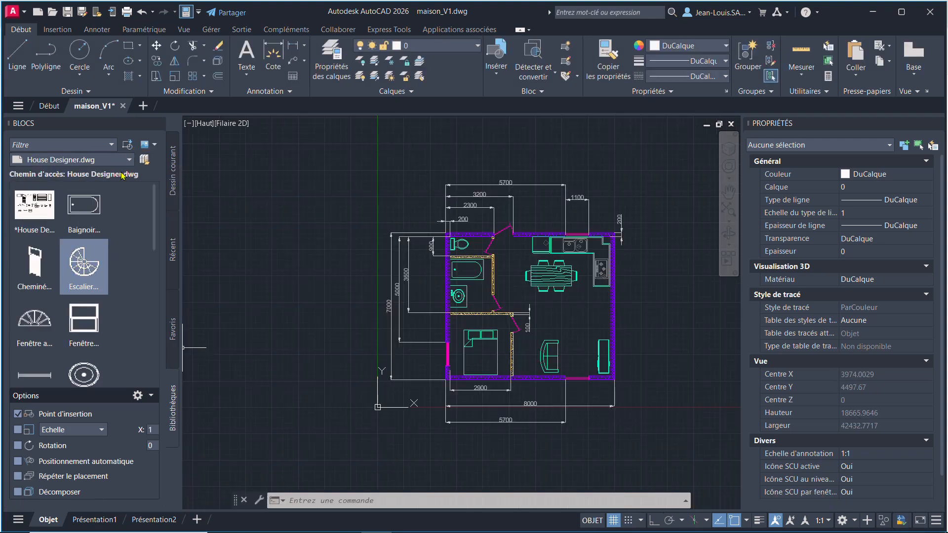
{"action": "left_click", "coordinate": [126, 159]}
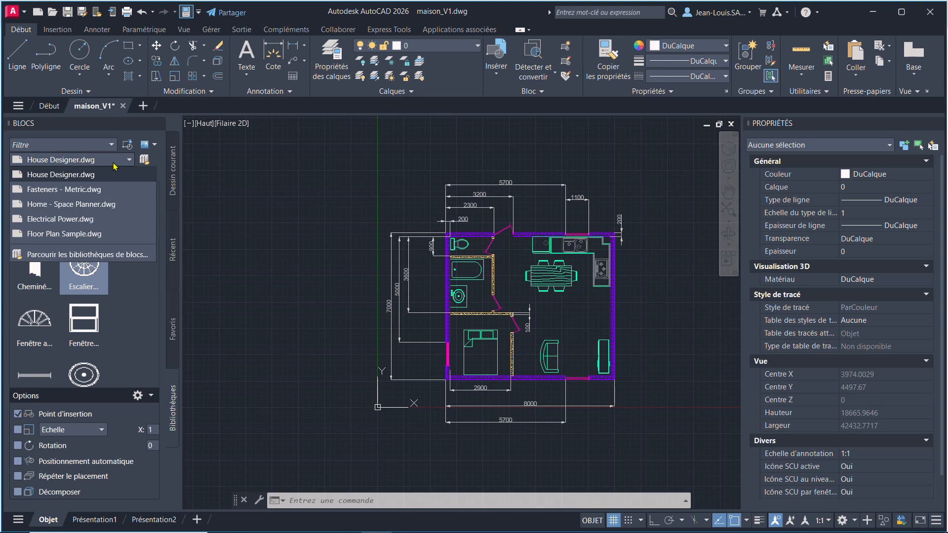
{"action": "left_click", "coordinate": [114, 168]}
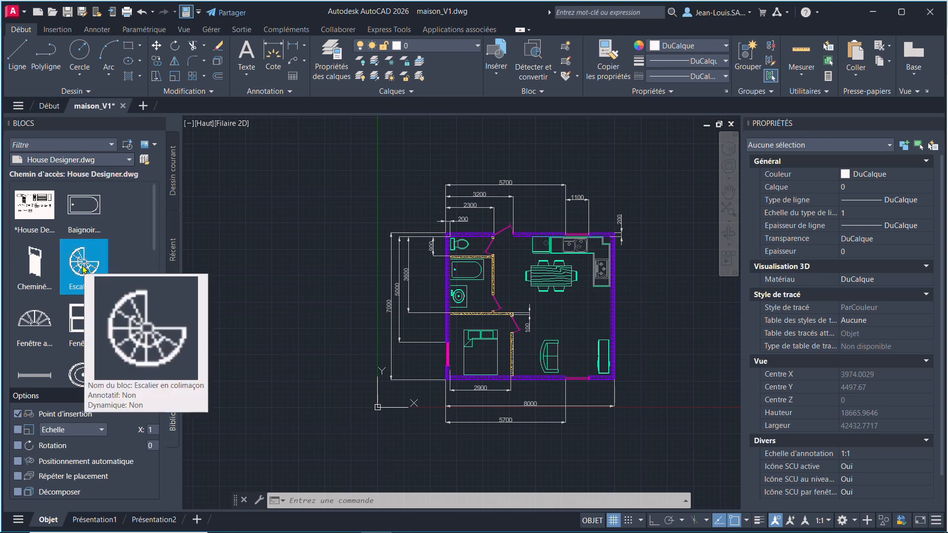
{"action": "mouse_move", "coordinate": [85, 267]}
{"action": "left_mouse_down"}
{"action": "mouse_move", "coordinate": [365, 432]}
{"action": "mouse_move", "coordinate": [385, 370]}
{"action": "left_mouse_up"}
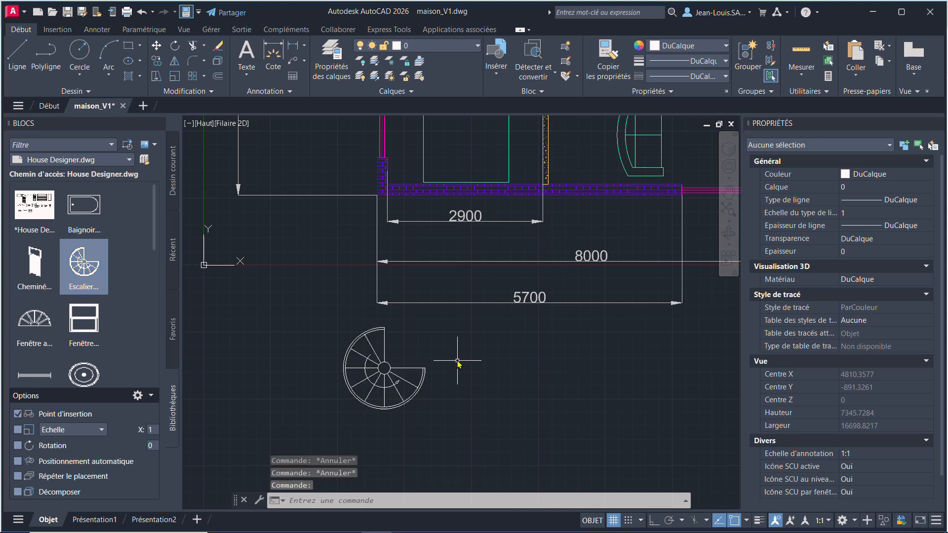
- Open the "Escalier en colimaçon" block definition in the block editor
{"action": "double_click", "coordinate": [388, 373]}
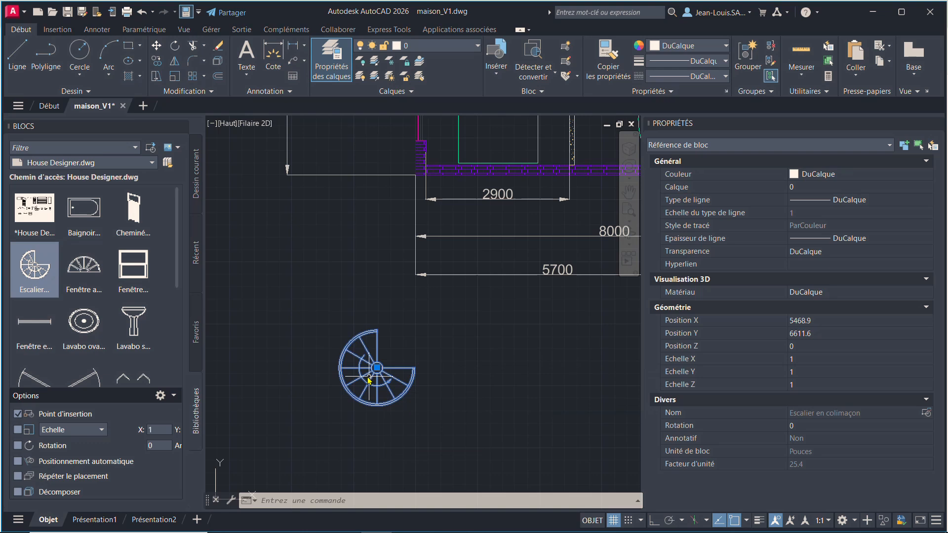
{"action": "double_click", "coordinate": [369, 379]}
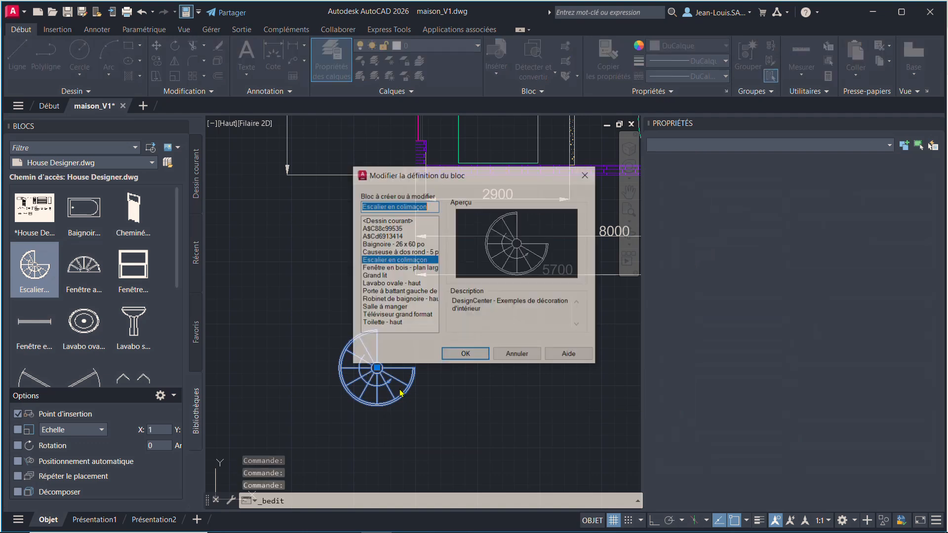
{"action": "left_click", "coordinate": [466, 355]}
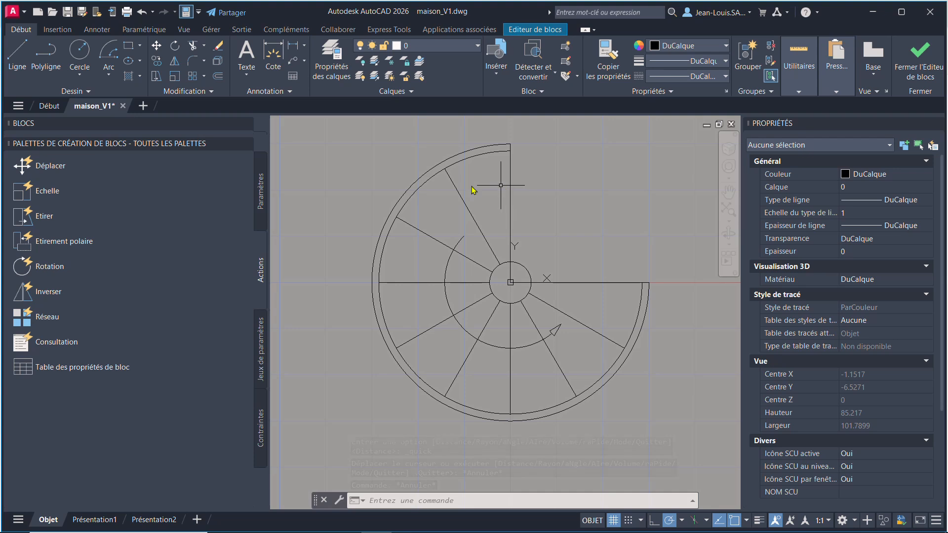
- Measure the angle between the staircase's vertical end line and the adjacent step line
{"action": "left_click", "coordinate": [511, 179]}
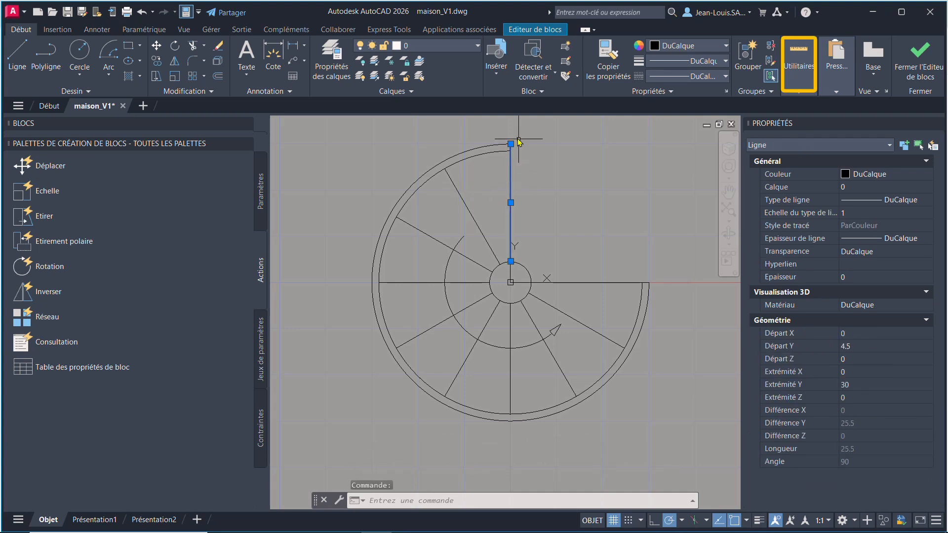
{"action": "left_click", "coordinate": [799, 56]}
{"action": "left_click", "coordinate": [800, 137]}
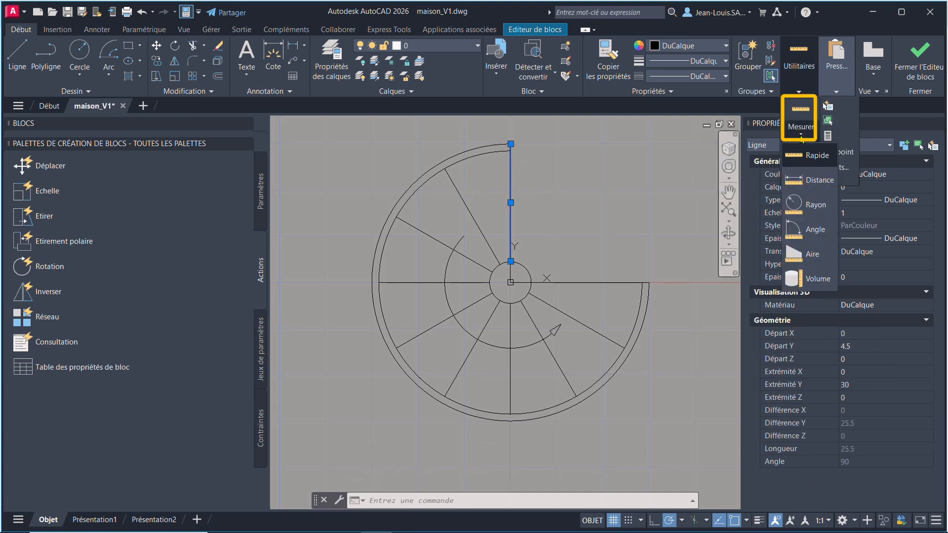
{"action": "left_click", "coordinate": [815, 229]}
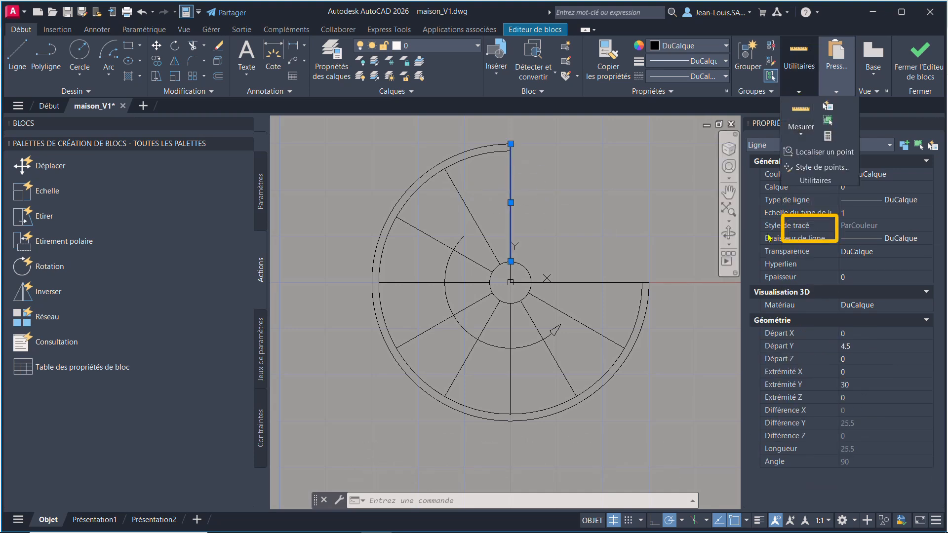
{"action": "left_click", "coordinate": [511, 188]}
{"action": "left_click", "coordinate": [462, 197]}
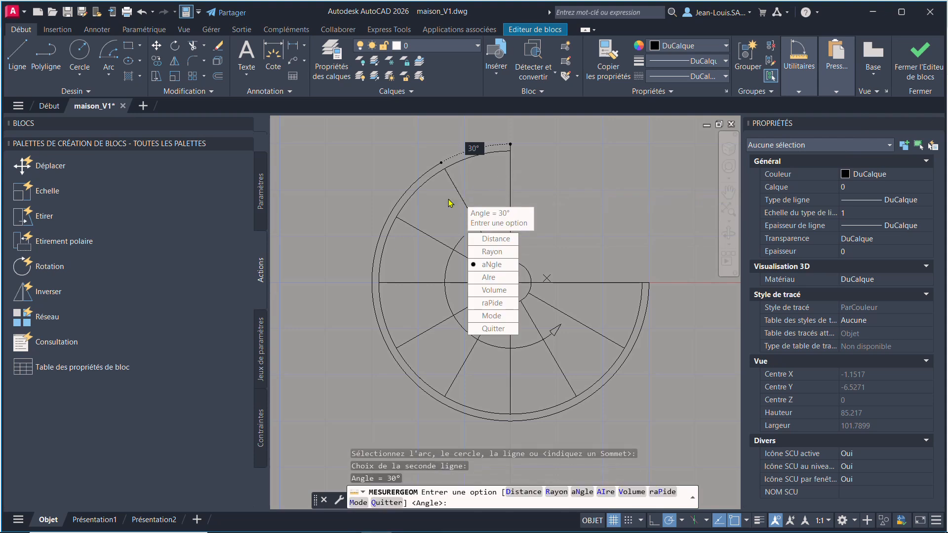
{"action": "key", "text": "Escape"}
- Check the active object snap modes and the polar tracking angle increments used for rotating the vertical end line
{"action": "left_click", "coordinate": [512, 176]}
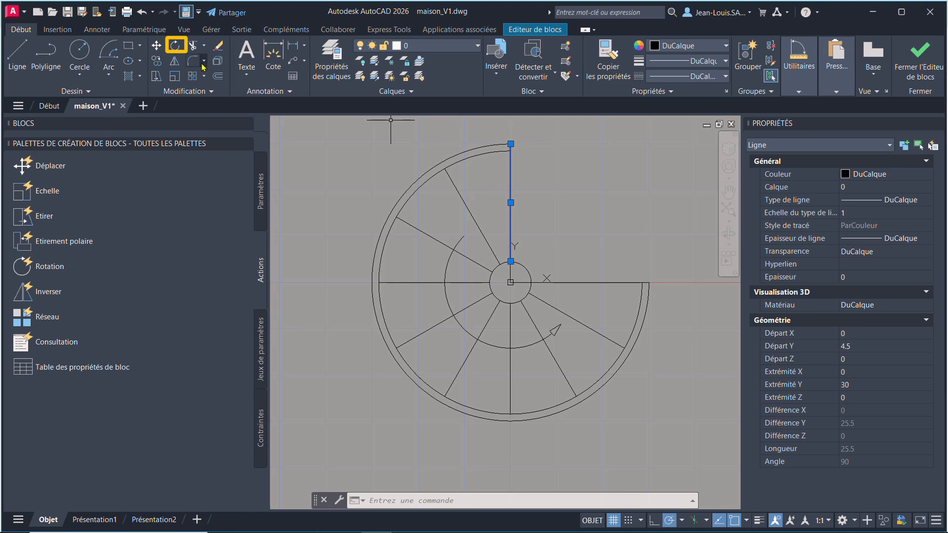
{"action": "left_click", "coordinate": [175, 45]}
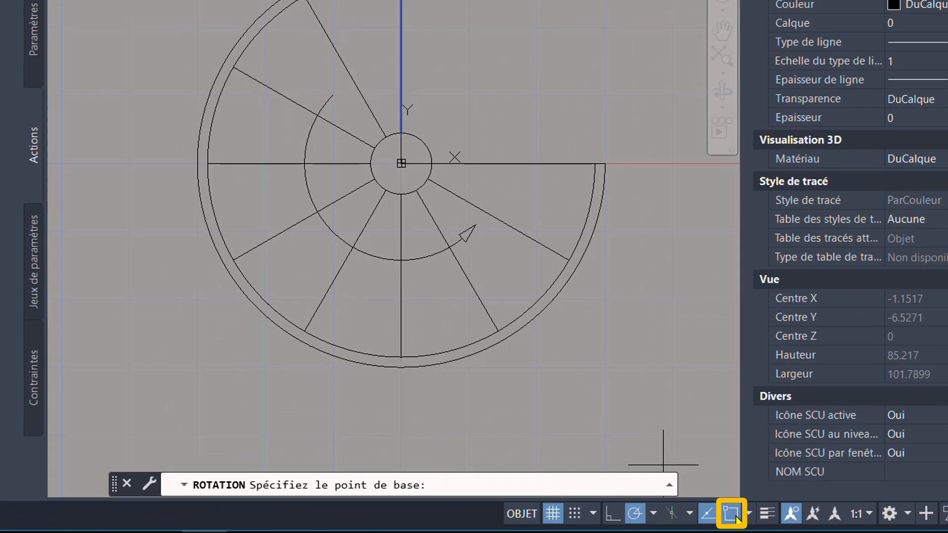
{"action": "right_click", "coordinate": [736, 517]}
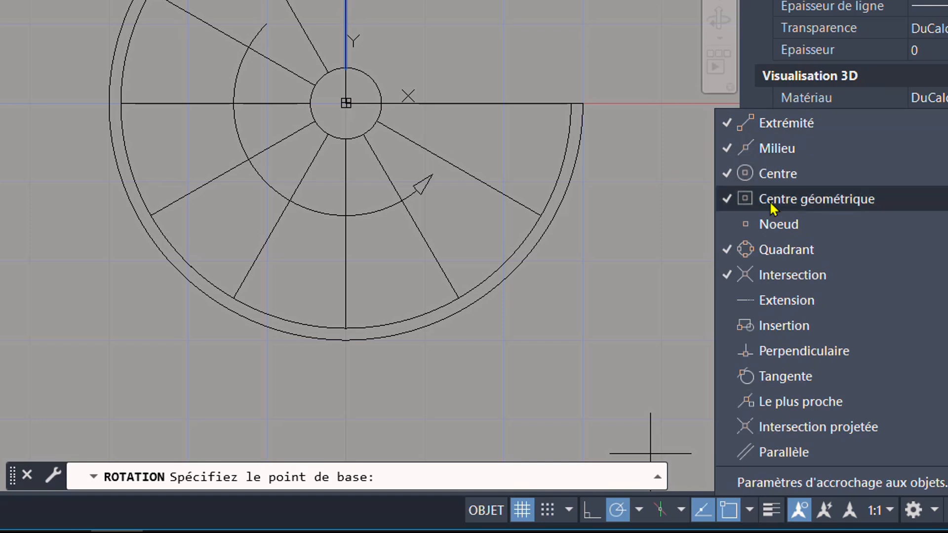
{"action": "key", "text": "Escape"}
{"action": "left_click", "coordinate": [640, 515]}
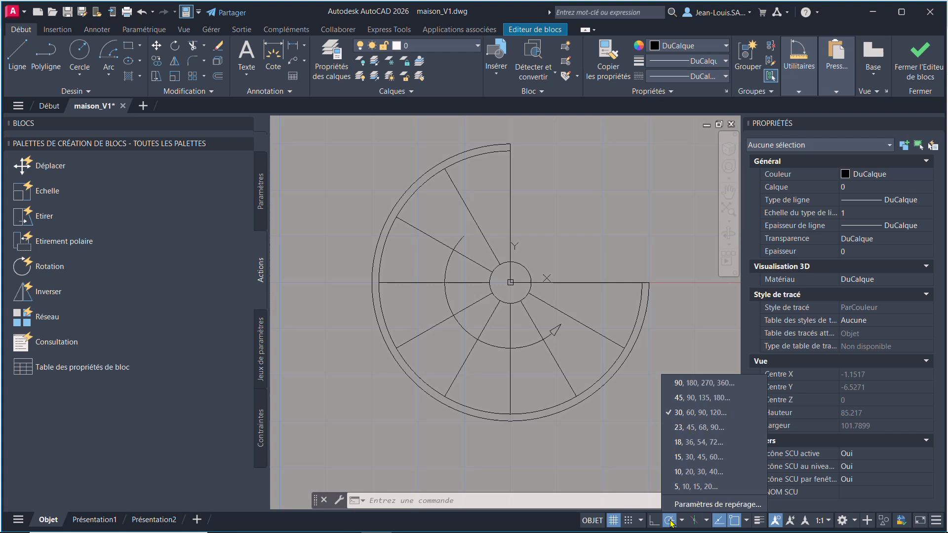
{"action": "left_click", "coordinate": [668, 518]}
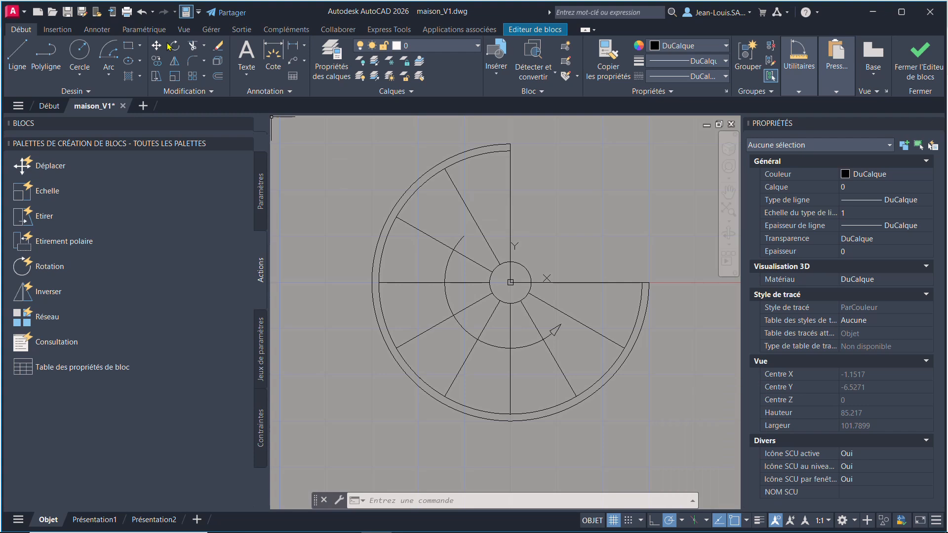
- Rotate the staircase's vertical end line 30° clockwise about the centre of the staircase
{"action": "left_click", "coordinate": [174, 46]}
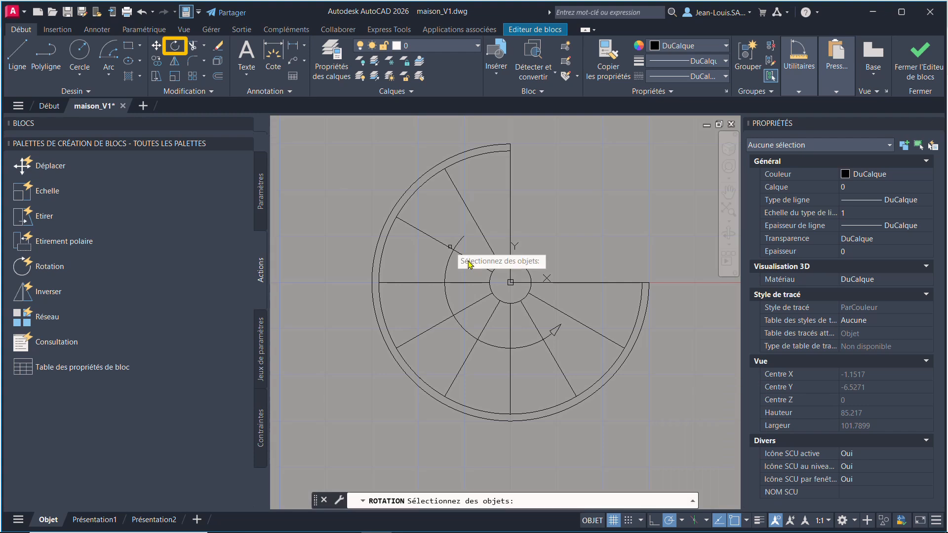
{"action": "left_click", "coordinate": [510, 203]}
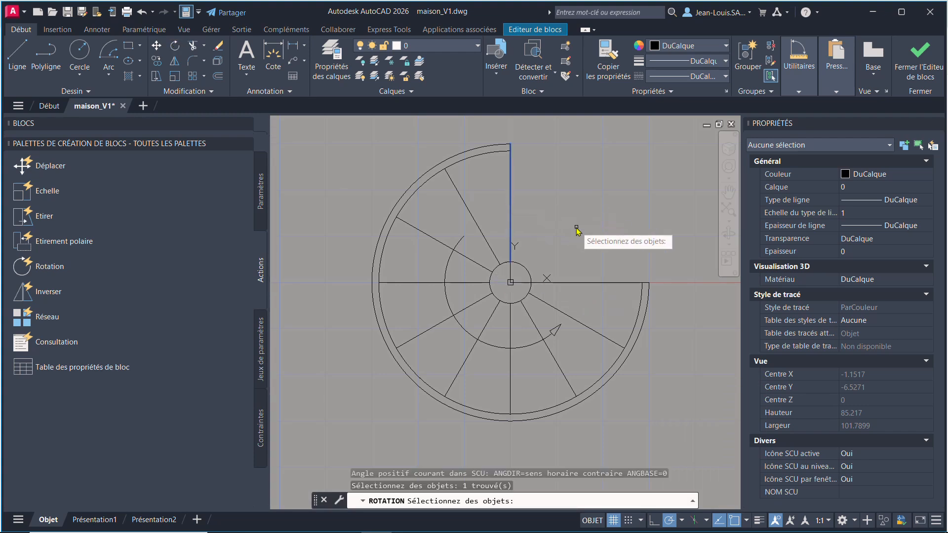
{"action": "key", "text": "Return"}
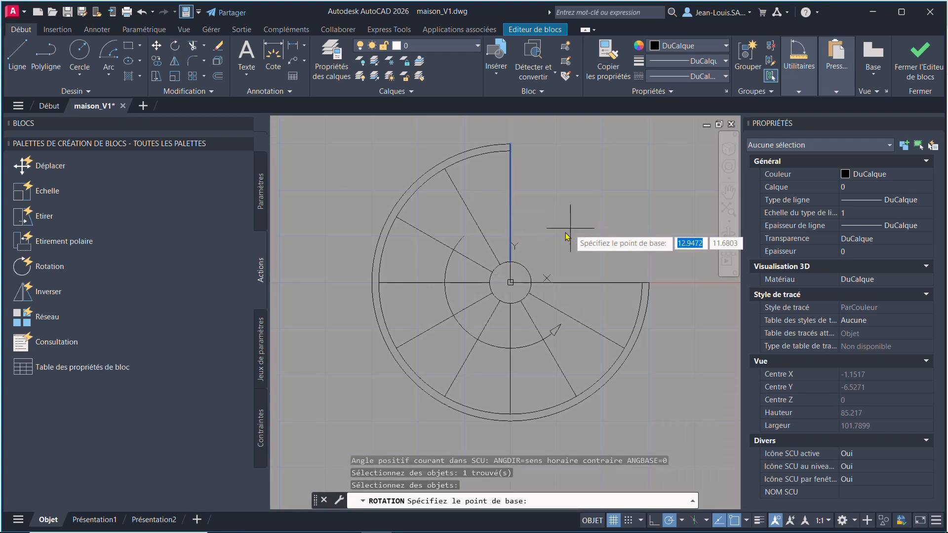
{"action": "left_click", "coordinate": [512, 284]}
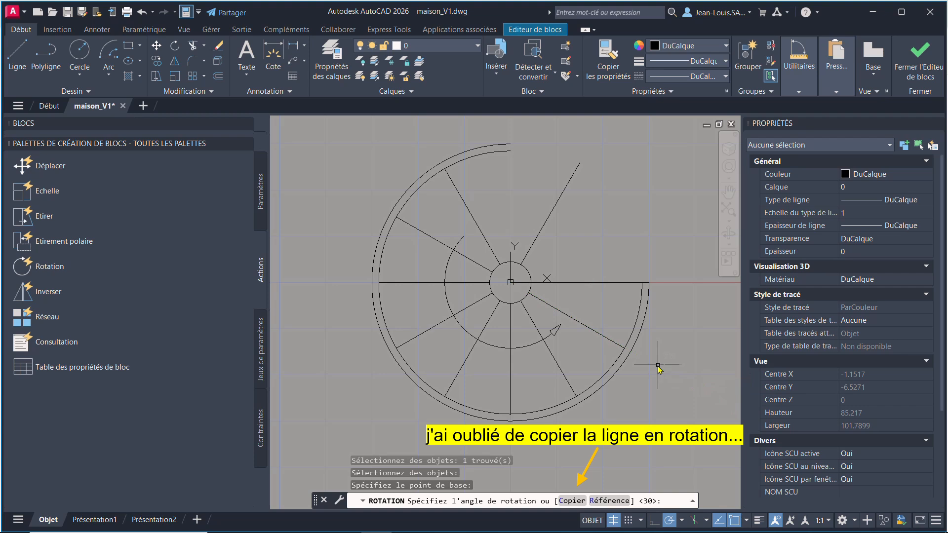
{"action": "key", "text": "Escape"}
- Rotate the adjacent sloping step line 30° clockwise about the staircase centre with the Copier option, placing a copy at the vertical position
{"action": "left_click", "coordinate": [475, 219]}
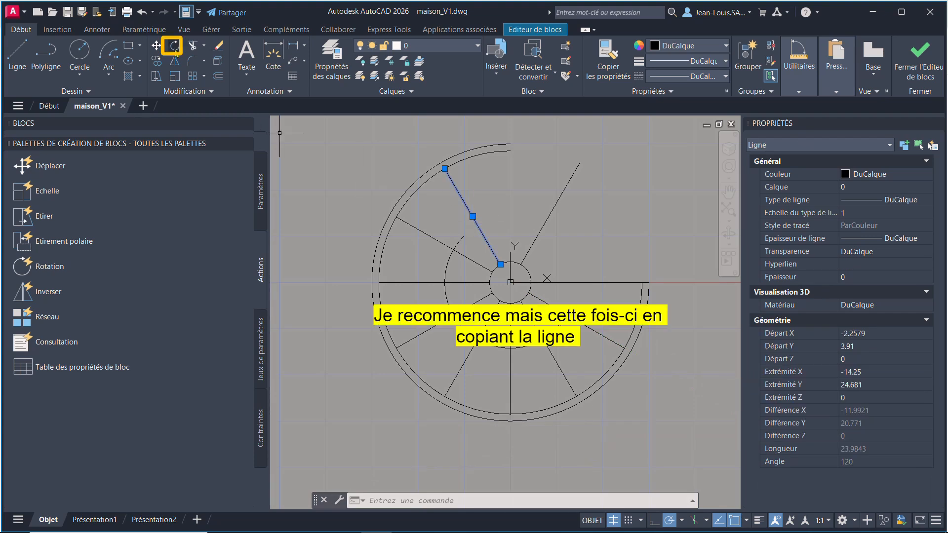
{"action": "left_click", "coordinate": [174, 46]}
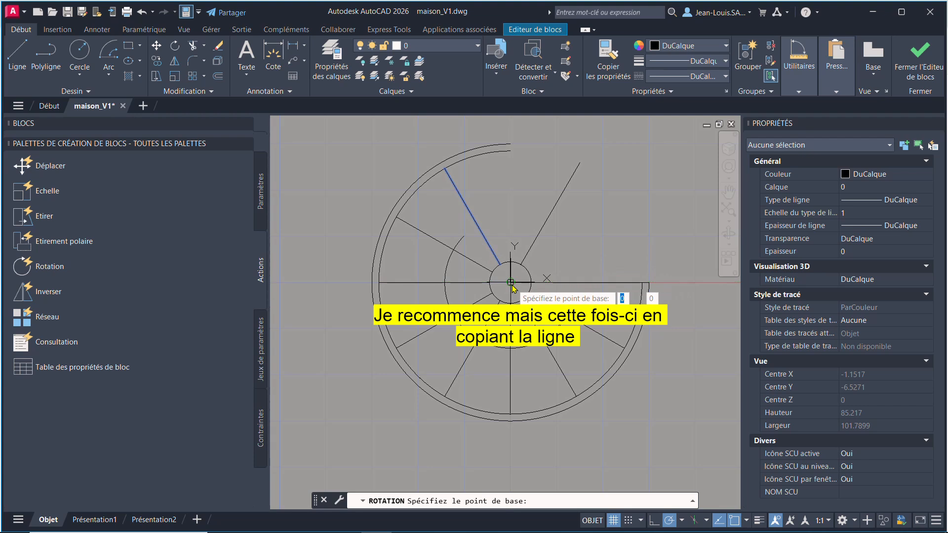
{"action": "left_click", "coordinate": [511, 283]}
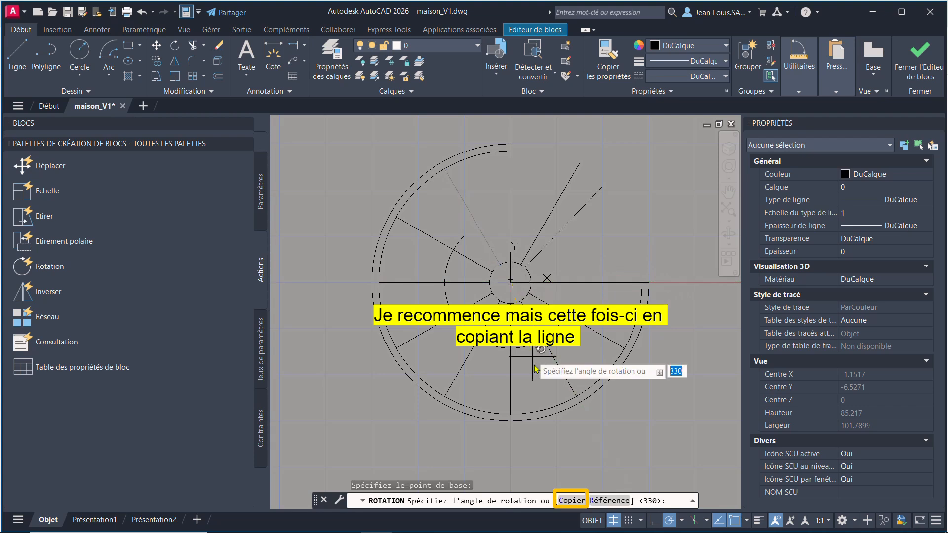
{"action": "left_click", "coordinate": [572, 501]}
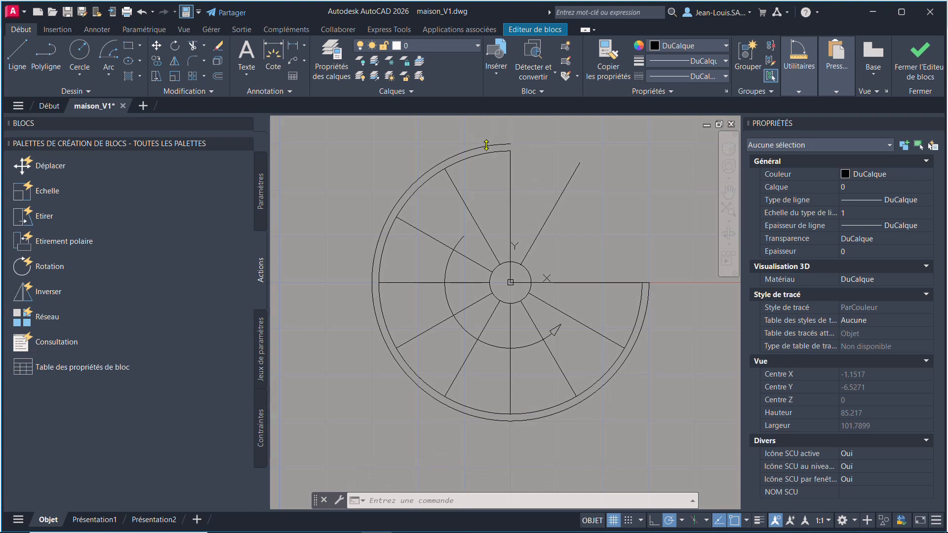
- Stretch the upper end of the outer rim arc to the outer end of the rotated end line
{"action": "left_click", "coordinate": [515, 145]}
{"action": "left_click", "coordinate": [511, 144]}
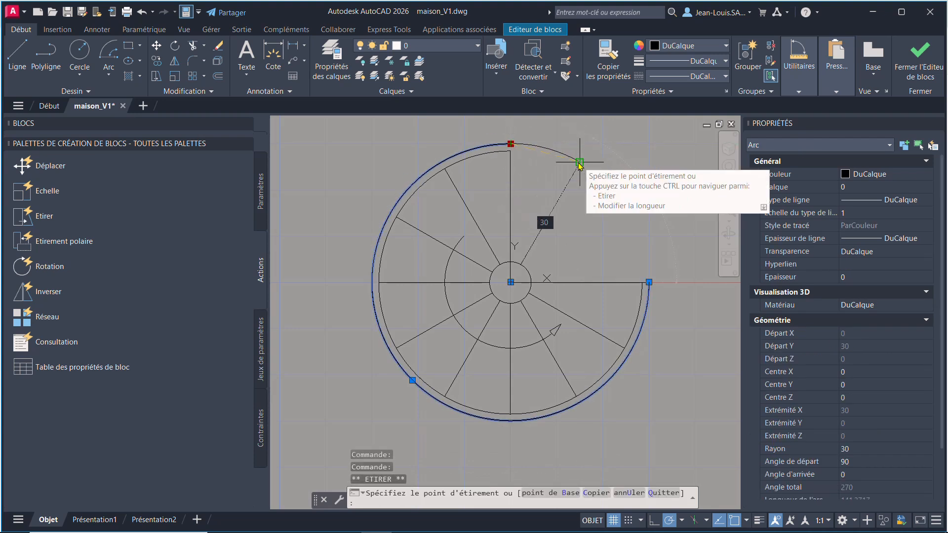
{"action": "left_click", "coordinate": [580, 162]}
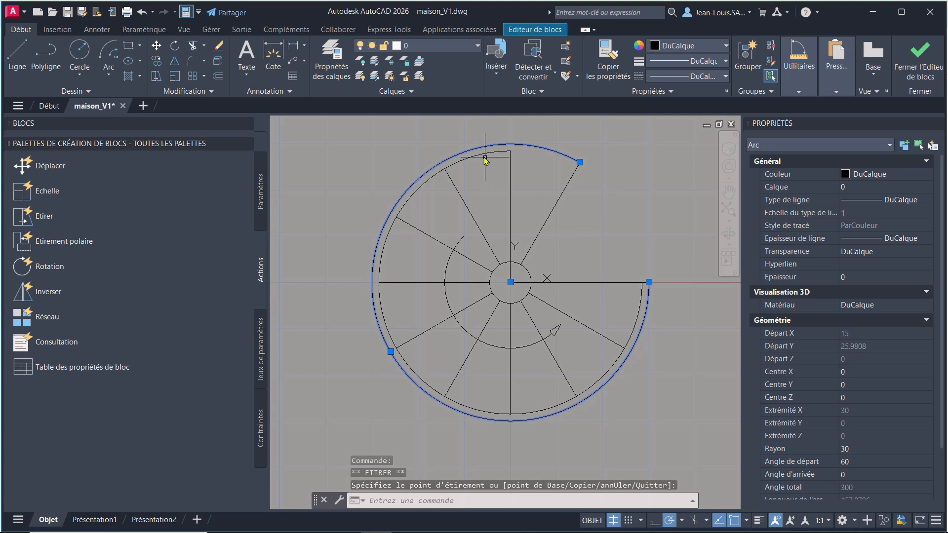
- Lengthen the inner rim arc to the rotated end line with the grip option Modifier la longueur
{"action": "left_click", "coordinate": [513, 151]}
{"action": "left_click", "coordinate": [511, 151]}
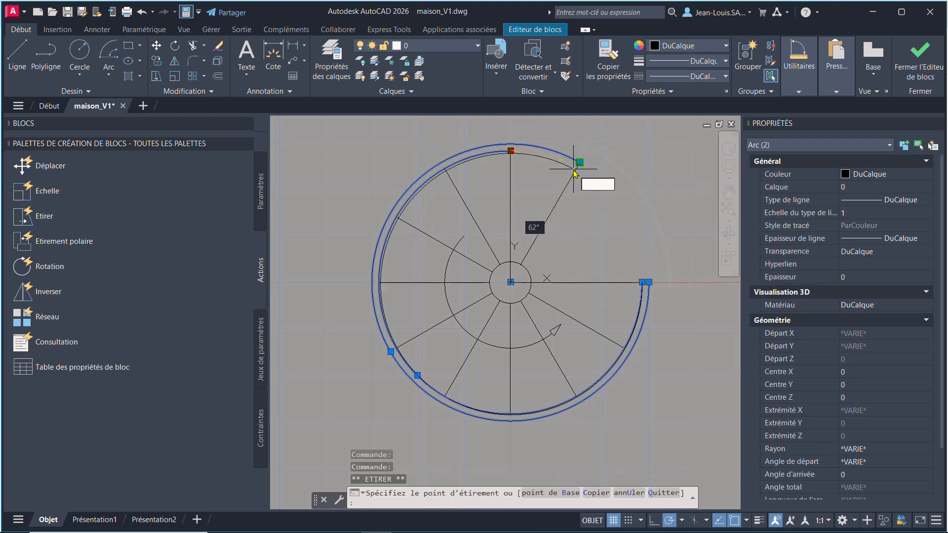
{"action": "key", "text": "Escape"}
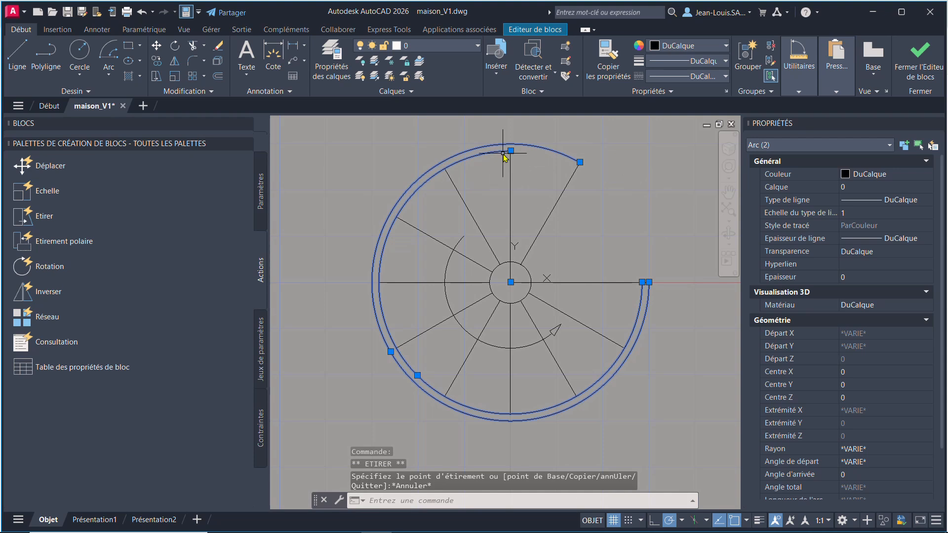
{"action": "mouse_move", "coordinate": [511, 151]}
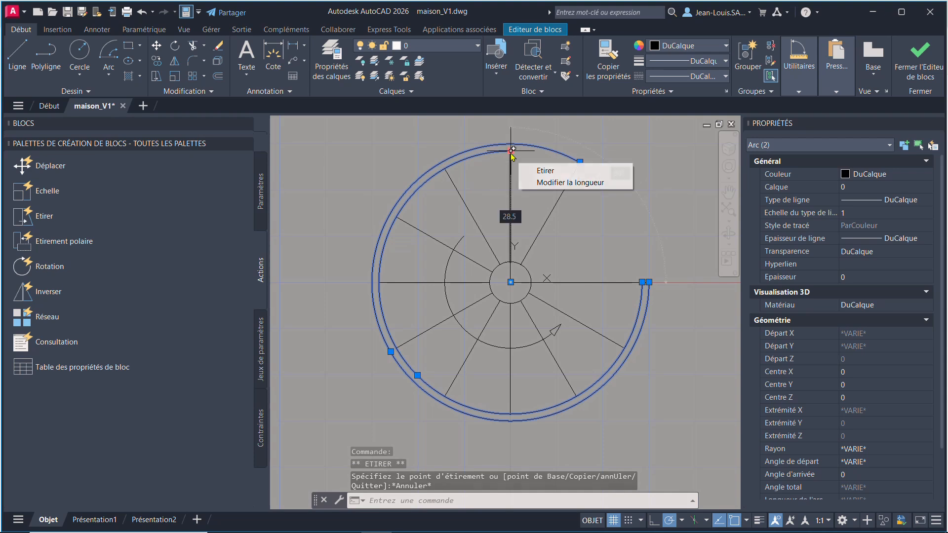
{"action": "left_click", "coordinate": [545, 186]}
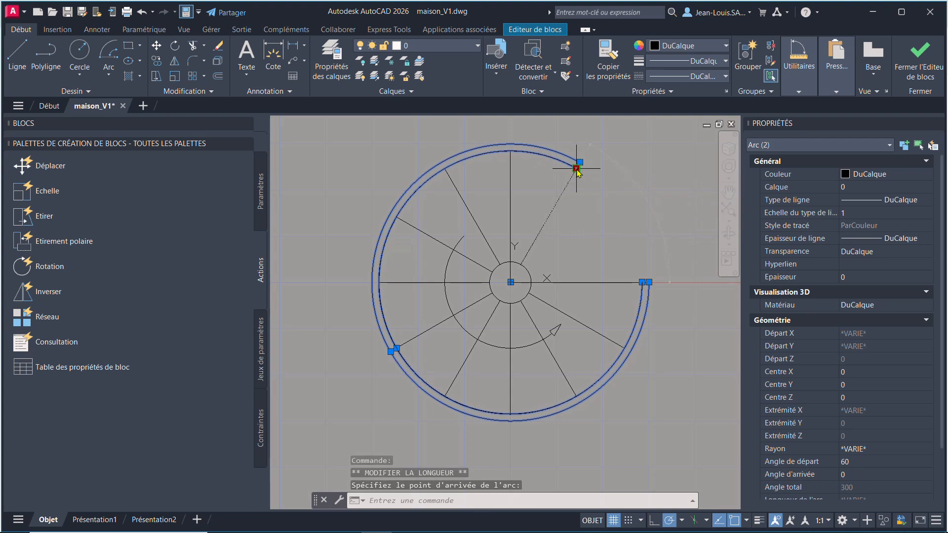
- Stretch the lengthened inner rim arc's end back to the vertical step line and clear the selection
{"action": "left_click", "coordinate": [576, 169]}
{"action": "left_click", "coordinate": [512, 151]}
{"action": "left_click", "coordinate": [576, 169]}
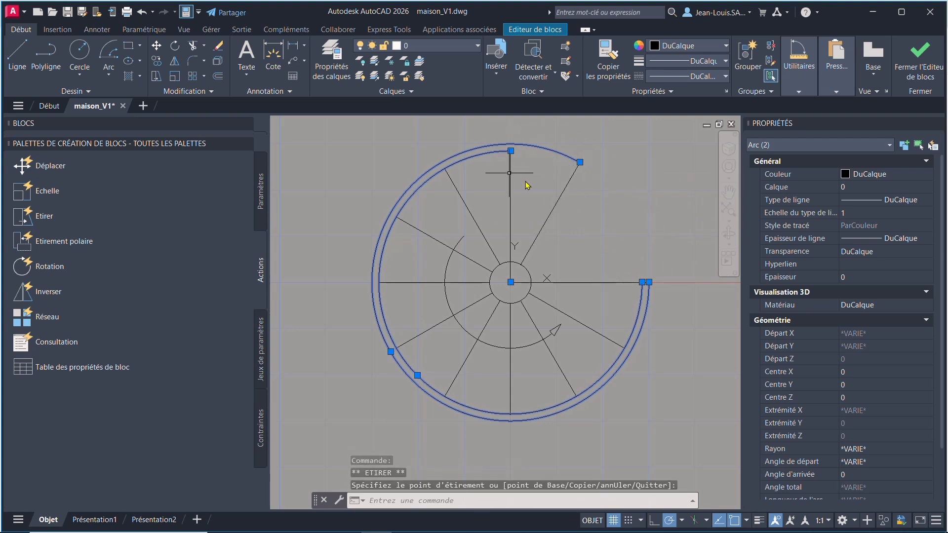
{"action": "key", "text": "Escape"}
- Set the inner rim arc's start angle (Angle de départ) to 60
{"action": "left_click", "coordinate": [486, 153]}
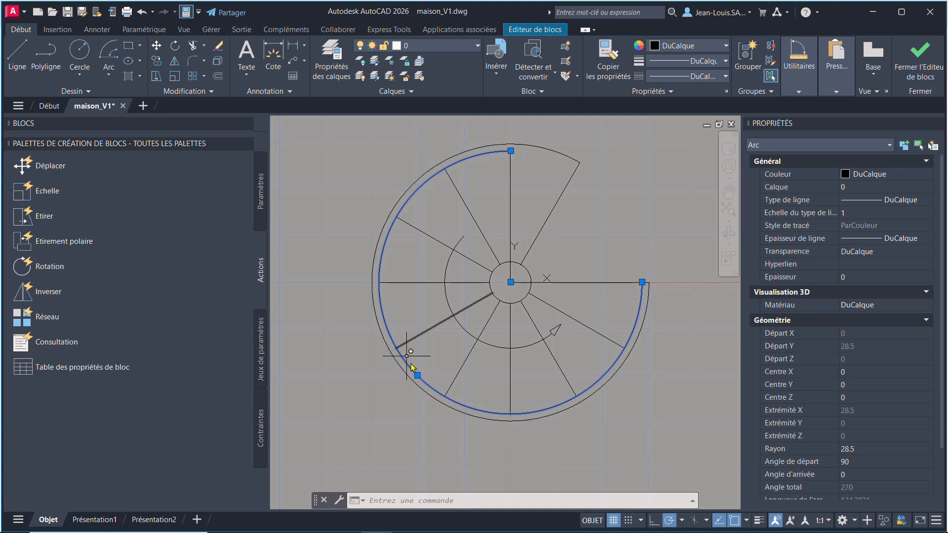
{"action": "left_click", "coordinate": [861, 461]}
{"action": "type", "text": "60"}
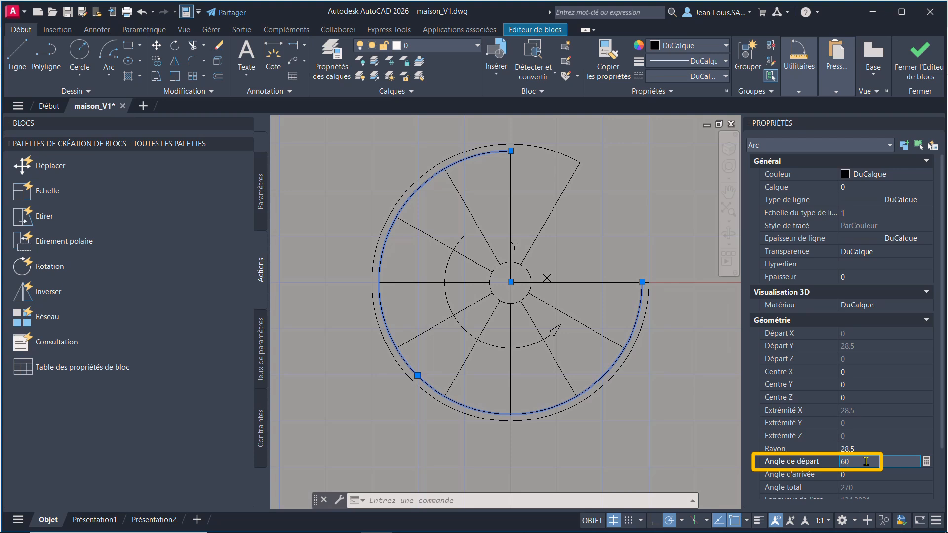
{"action": "key", "text": "Tab"}
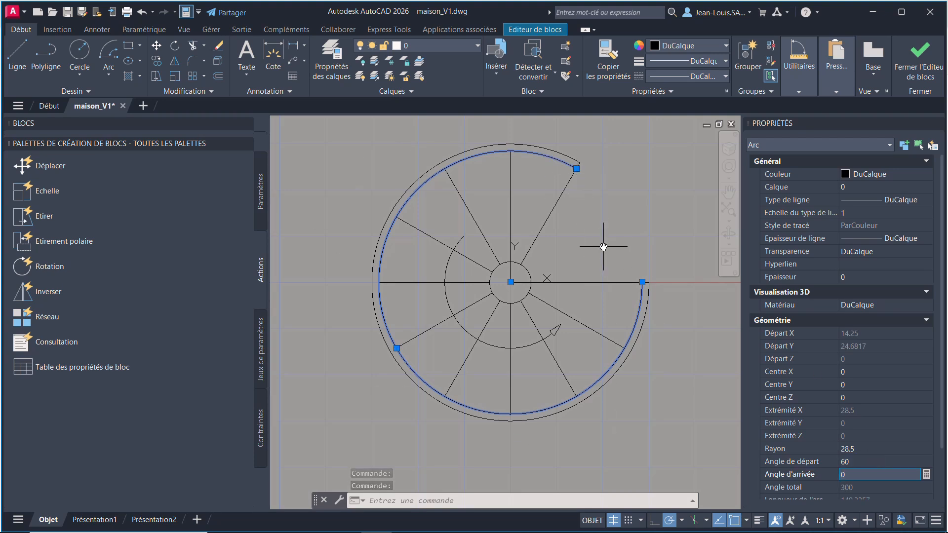
- Return the inner rim arc's start point to the upper end of the vertical step line
{"action": "key", "text": "Escape"}
{"action": "left_click", "coordinate": [557, 158]}
{"action": "left_click", "coordinate": [576, 168]}
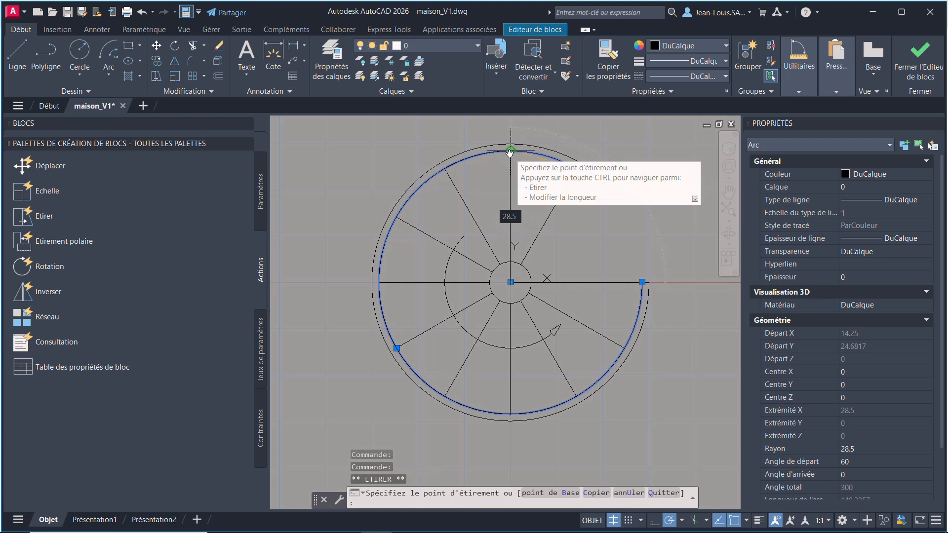
{"action": "left_click", "coordinate": [511, 151]}
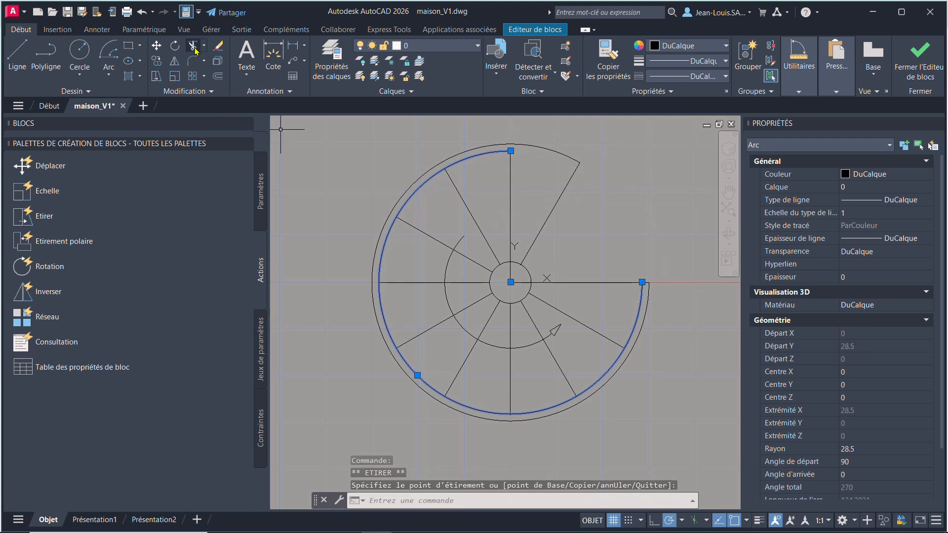
- Draw a start-centre-angle arc of -30° from the inner rim arc's upper end around the staircase centre
{"action": "left_click", "coordinate": [109, 73]}
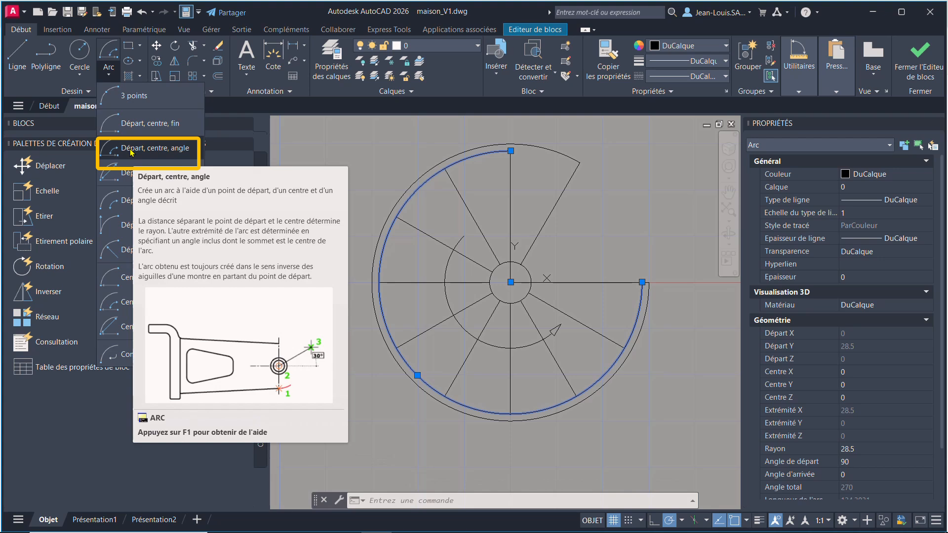
{"action": "left_click", "coordinate": [123, 148]}
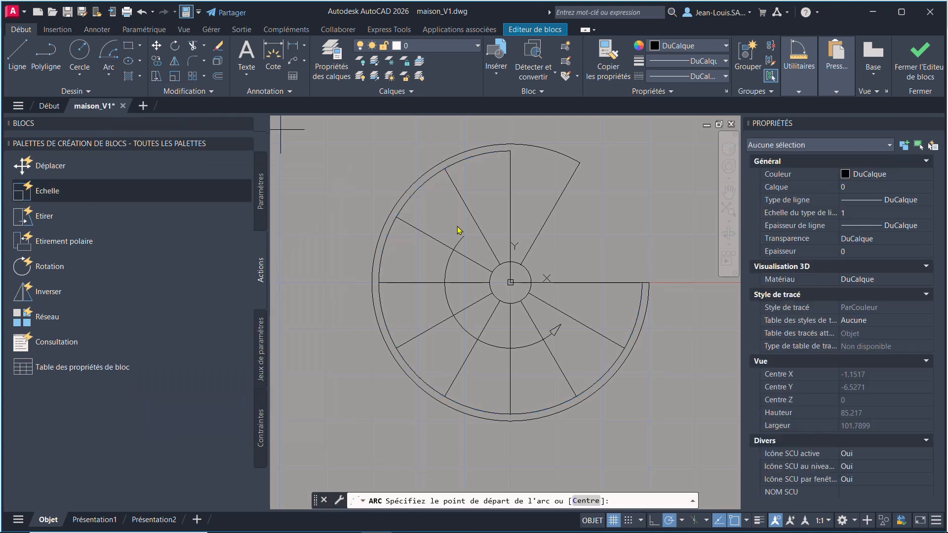
{"action": "left_click", "coordinate": [511, 154]}
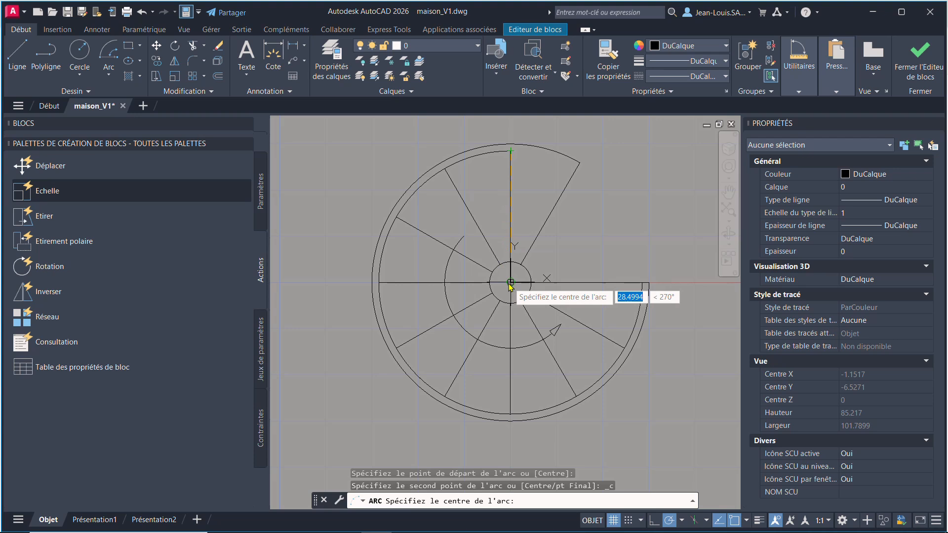
{"action": "left_click", "coordinate": [511, 283]}
{"action": "type", "text": "-"}
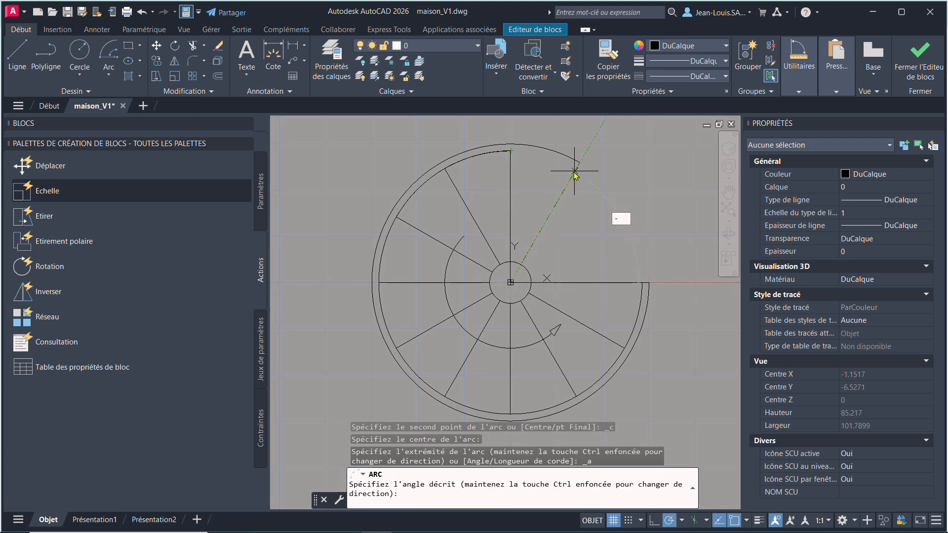
{"action": "type", "text": "30"}
{"action": "key", "text": "Return"}
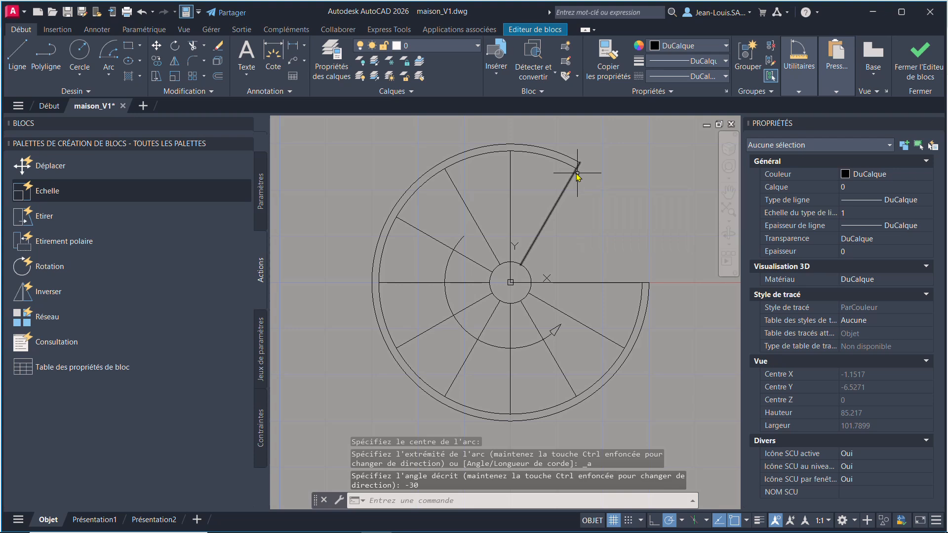
- Close the block editor and save the changes in the "Escalier en colimaçon" block definition
{"action": "left_click", "coordinate": [533, 30]}
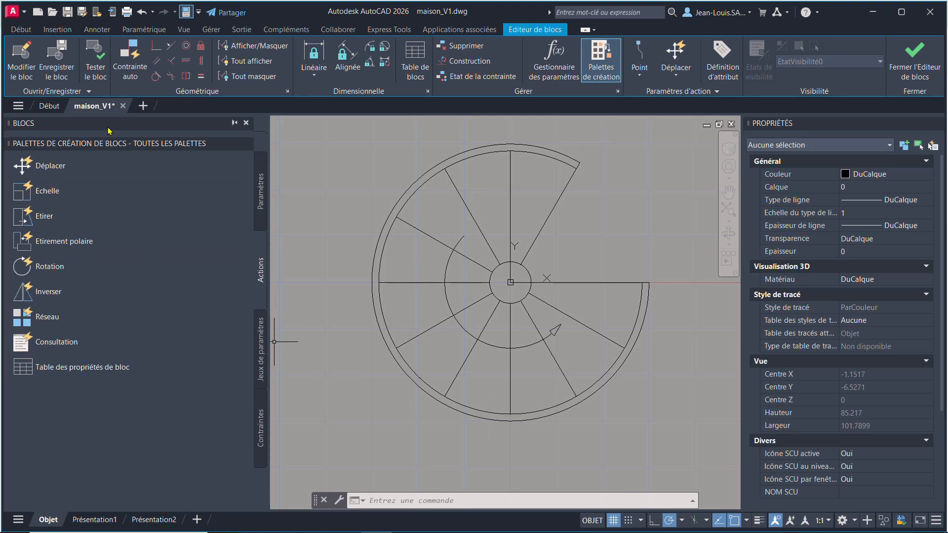
{"action": "left_click", "coordinate": [90, 92]}
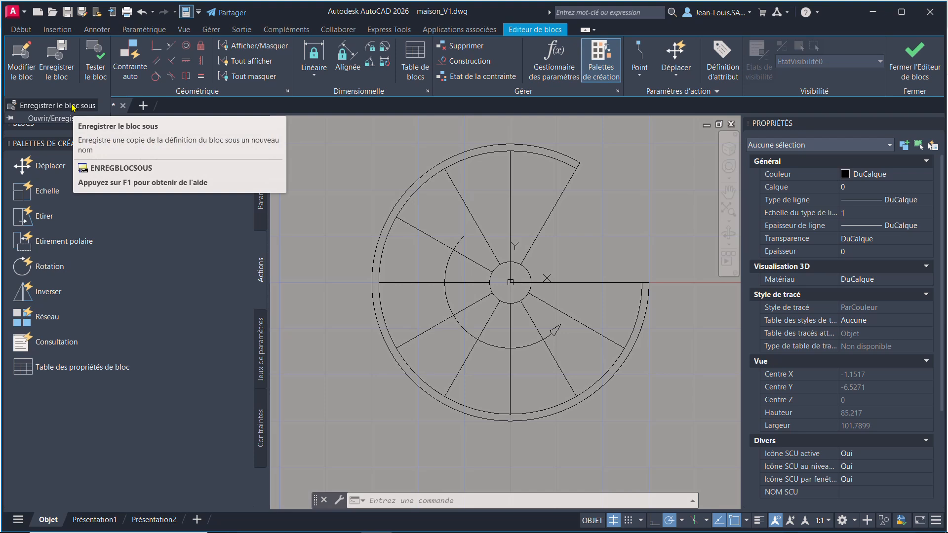
{"action": "left_click", "coordinate": [918, 63]}
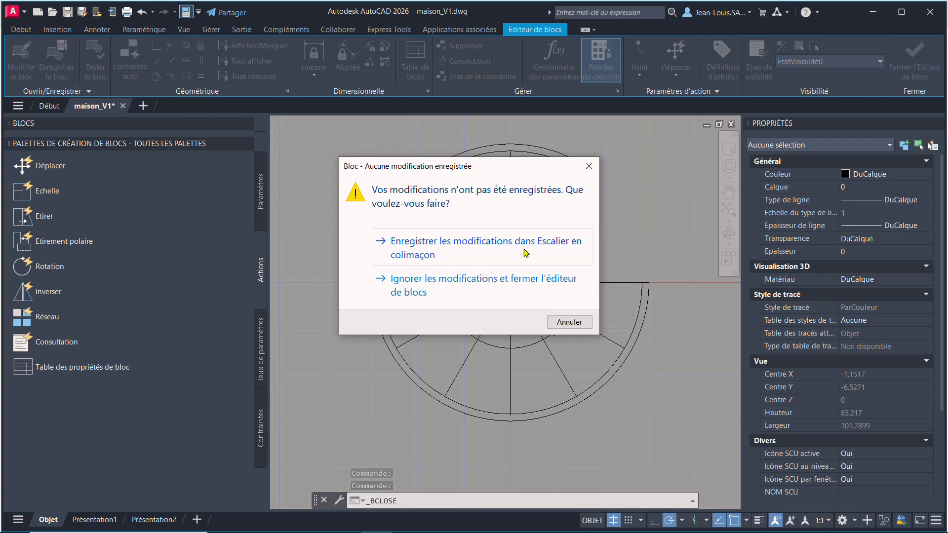
{"action": "left_click", "coordinate": [440, 251]}
- Insert a second "Escalier en colimaçon" block from the House Designer.dwg library beside the first staircase
{"action": "scroll", "coordinate": [391, 374], "scroll_direction": "up", "scroll_amount": 3}
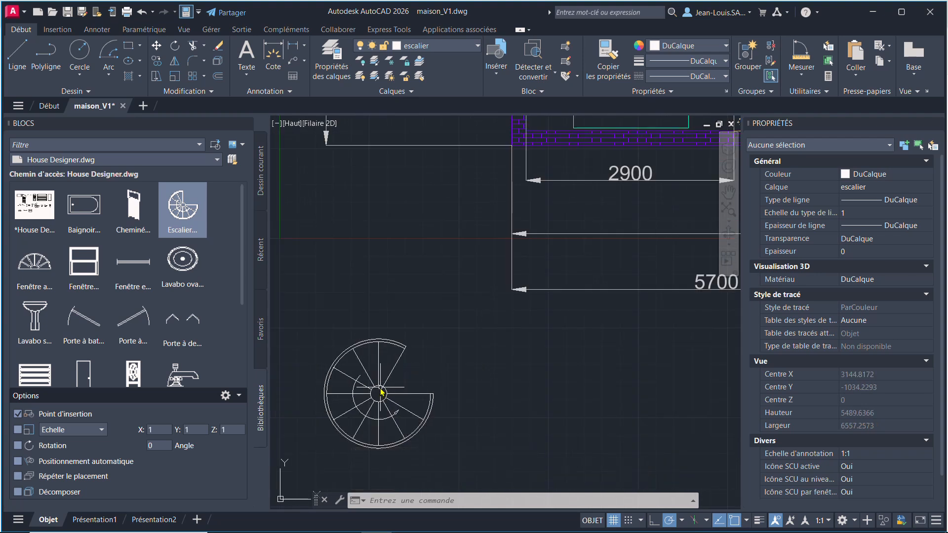
{"action": "left_click", "coordinate": [182, 210]}
{"action": "left_click", "coordinate": [583, 398]}
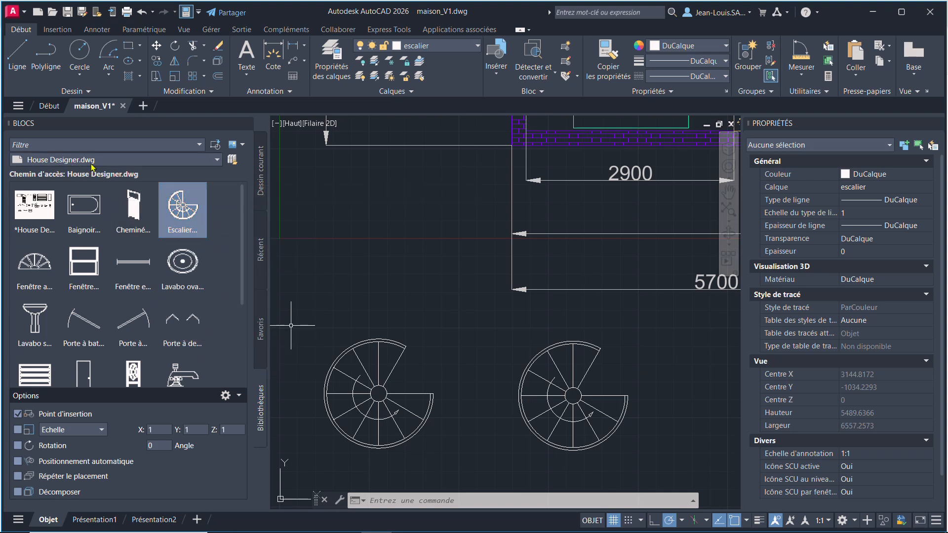
- Insert the House Designer.dwg "Escalier en colimaçon" block in a new drawing for comparison and close that drawing without saving
{"action": "left_click", "coordinate": [143, 107]}
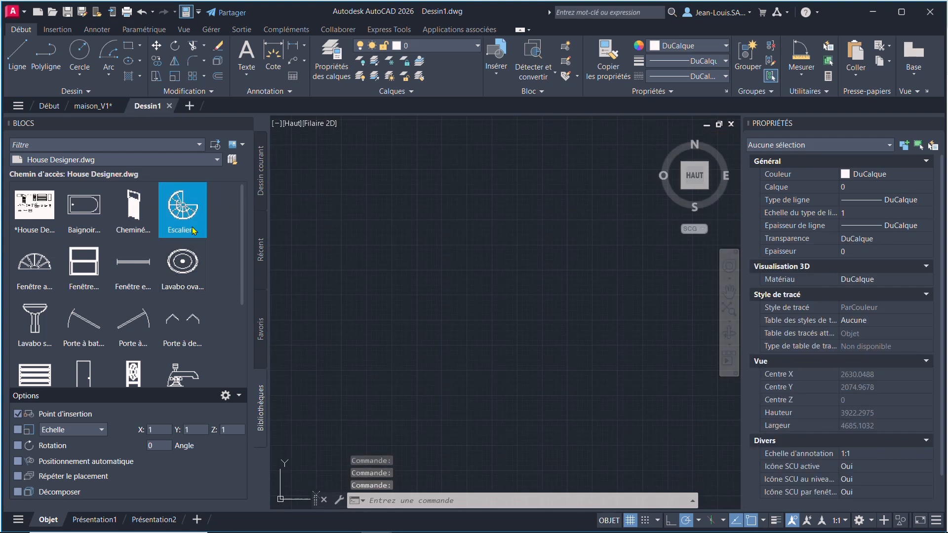
{"action": "left_click_drag", "start_coordinate": [182, 210], "coordinate": [451, 306]}
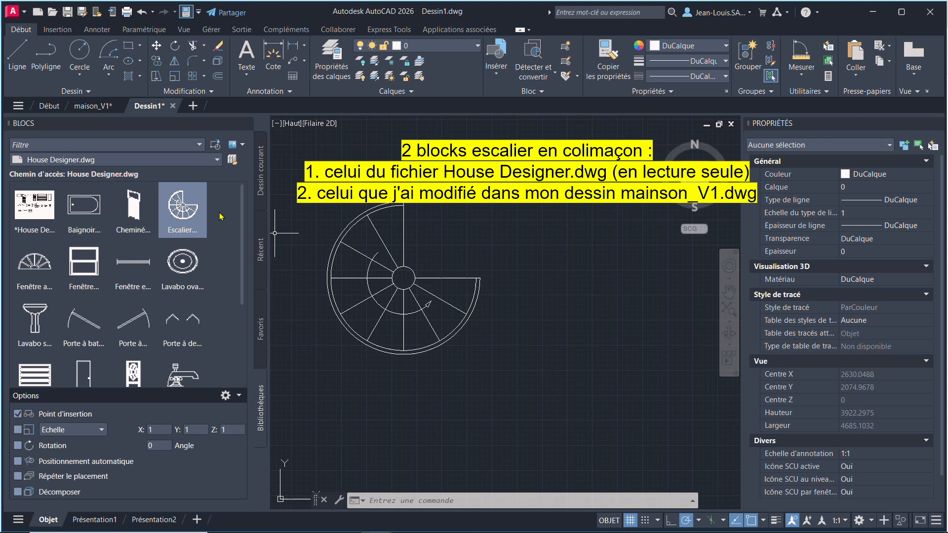
{"action": "left_click", "coordinate": [384, 280]}
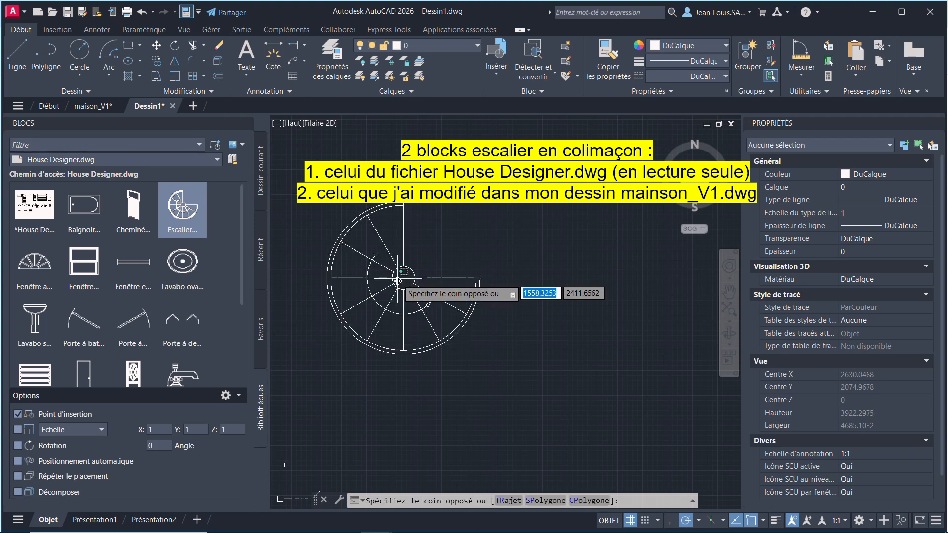
{"action": "left_click", "coordinate": [374, 298]}
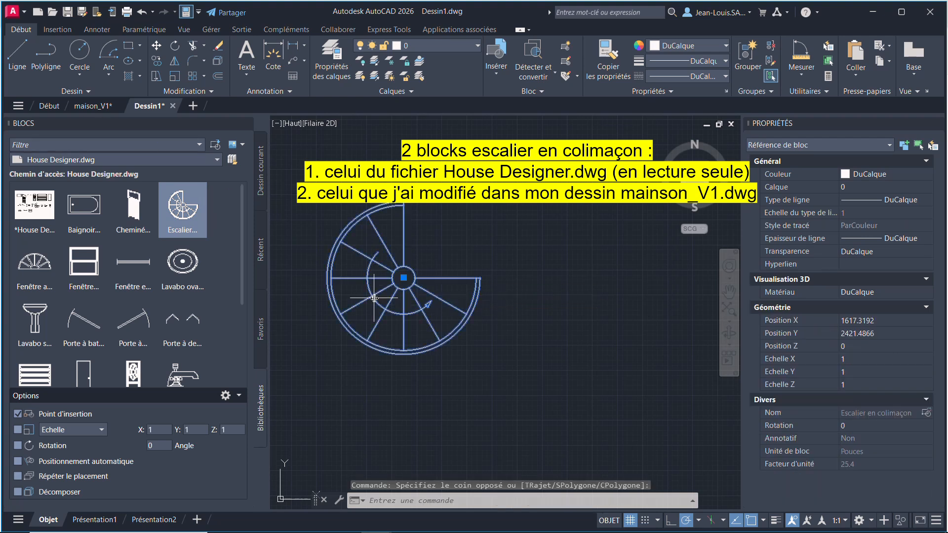
{"action": "left_click", "coordinate": [173, 106]}
{"action": "left_click", "coordinate": [484, 300]}
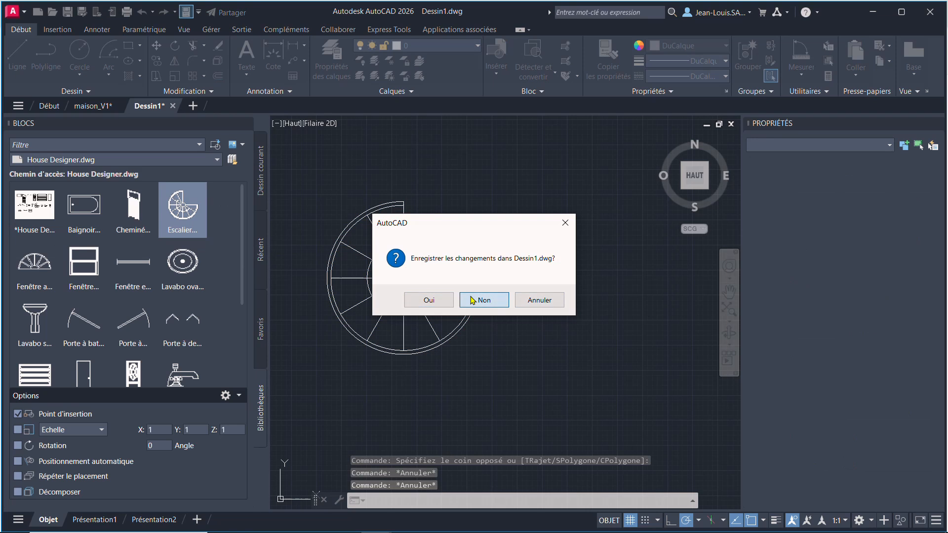
- Show the blocks of the current drawing maison_V1.dwg and explode the staircase block below the house plan
{"action": "left_click", "coordinate": [262, 180]}
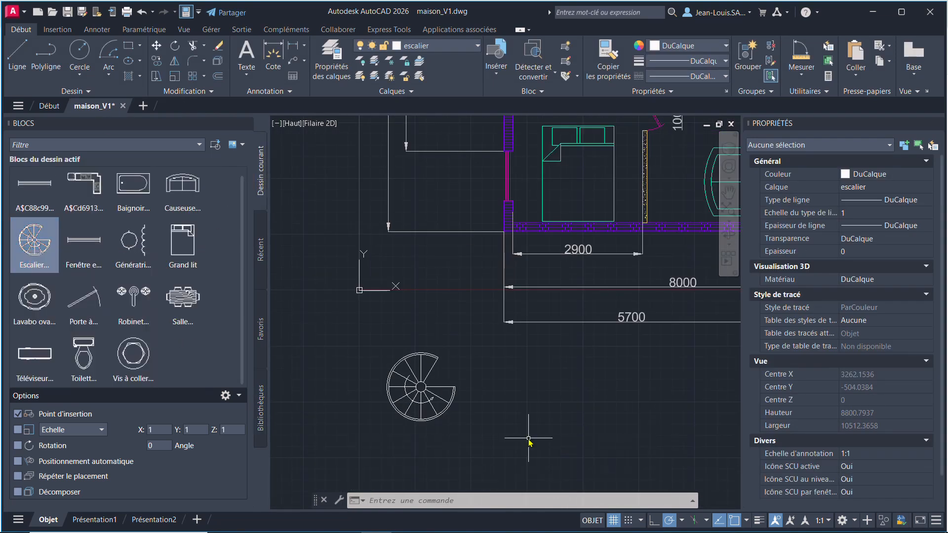
{"action": "left_click", "coordinate": [434, 409]}
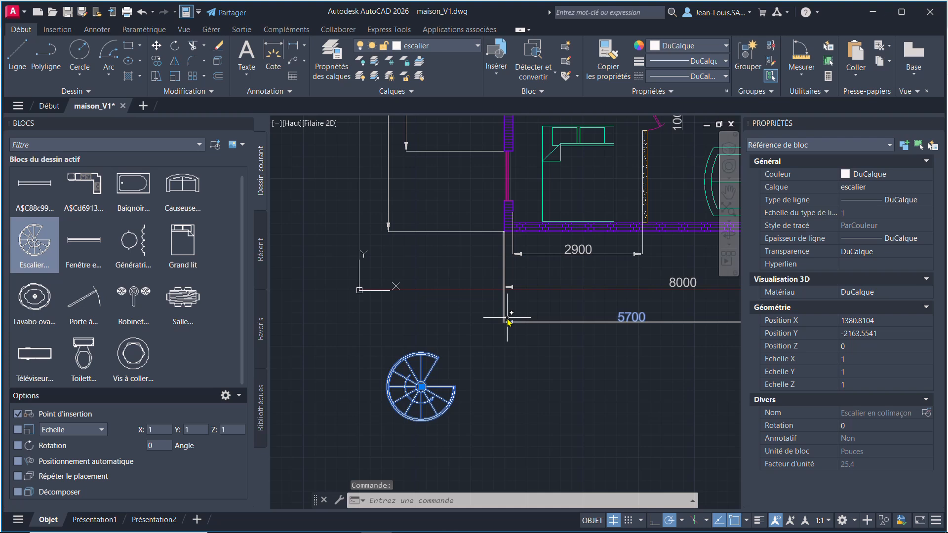
{"action": "left_click", "coordinate": [217, 64]}
- Define a block named test_escalier from all the exploded staircase objects, with its insertion base point at the staircase's centre
{"action": "left_click", "coordinate": [503, 440]}
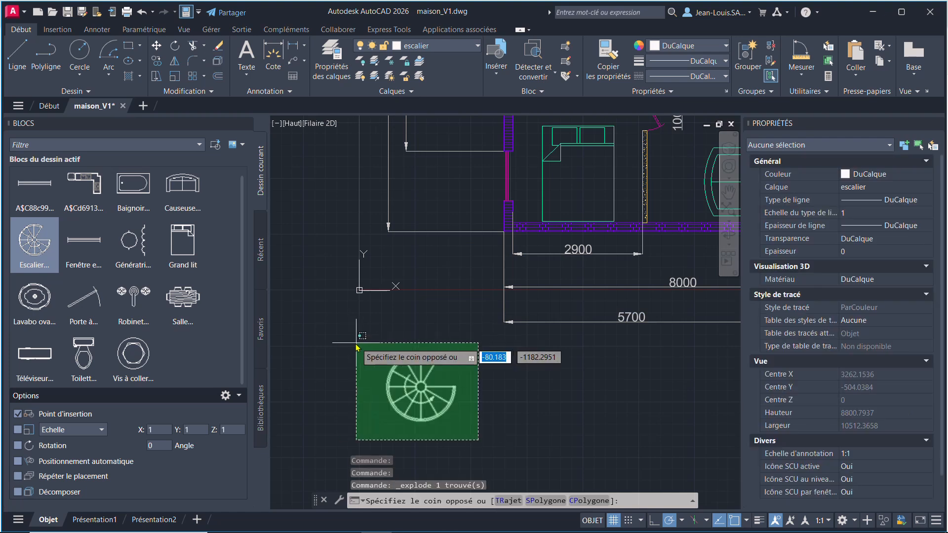
{"action": "left_click", "coordinate": [332, 319]}
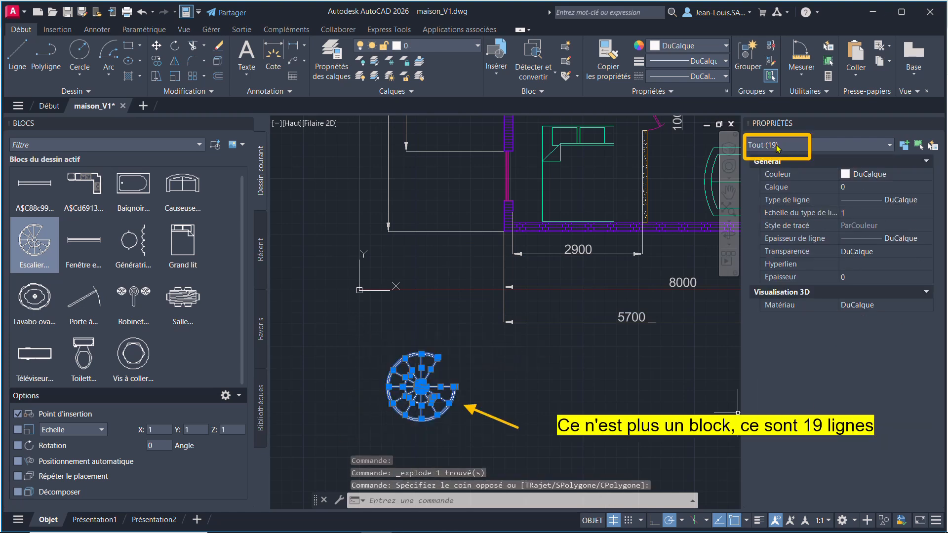
{"action": "left_click", "coordinate": [566, 47]}
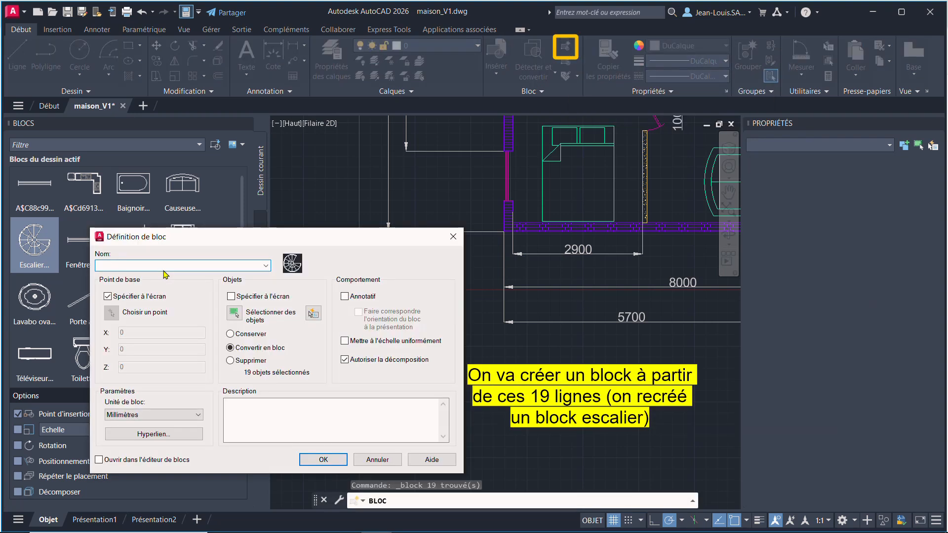
{"action": "type", "text": "test_escalier"}
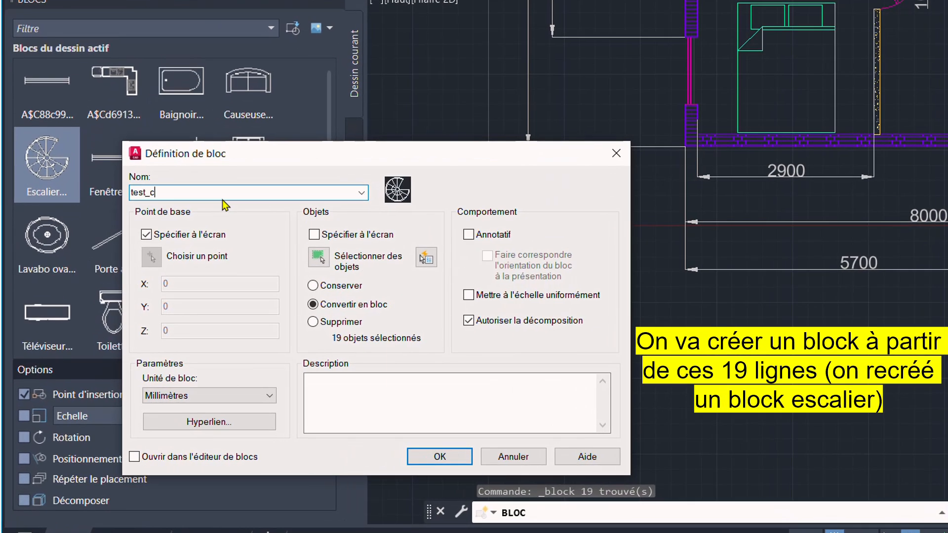
{"action": "left_click", "coordinate": [438, 457]}
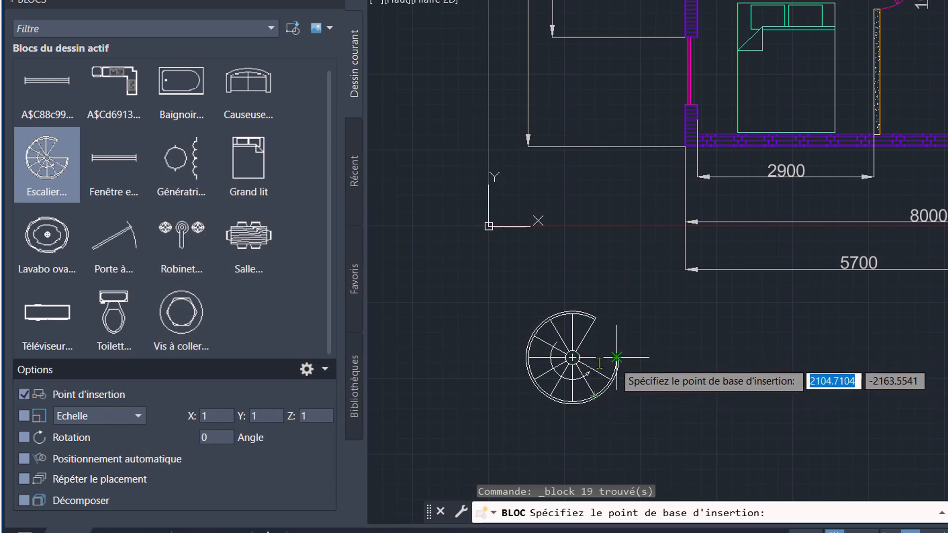
{"action": "scroll", "coordinate": [572, 357], "scroll_direction": "up", "scroll_amount": 4}
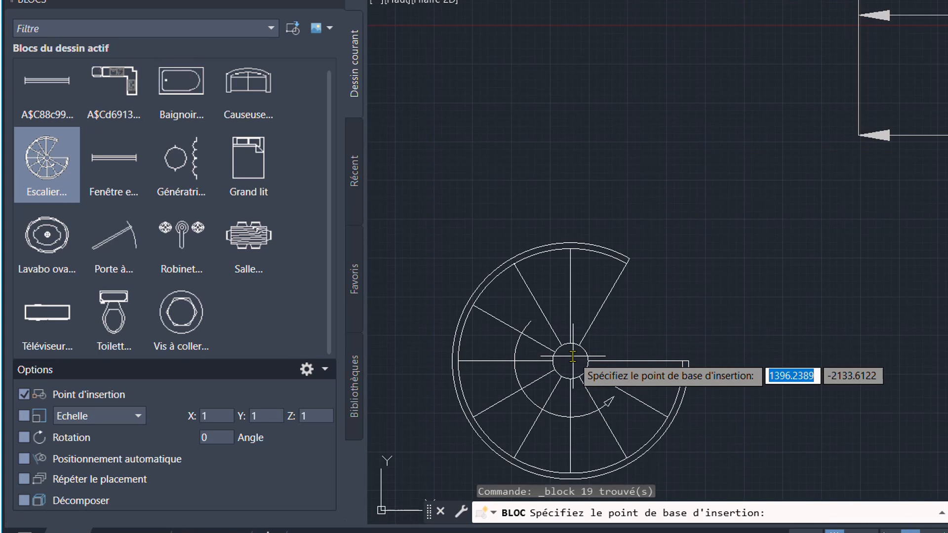
{"action": "left_click", "coordinate": [572, 357]}
{"action": "scroll", "coordinate": [758, 381], "scroll_direction": "down", "scroll_amount": 6}
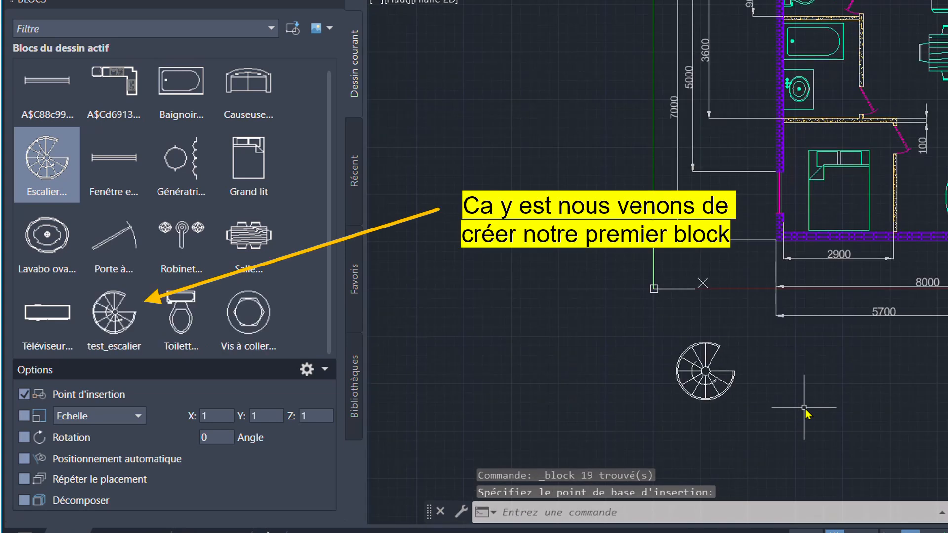
- Move the test_escalier block about 250 mm horizontally to the right using its centre grip
{"action": "left_click", "coordinate": [722, 392]}
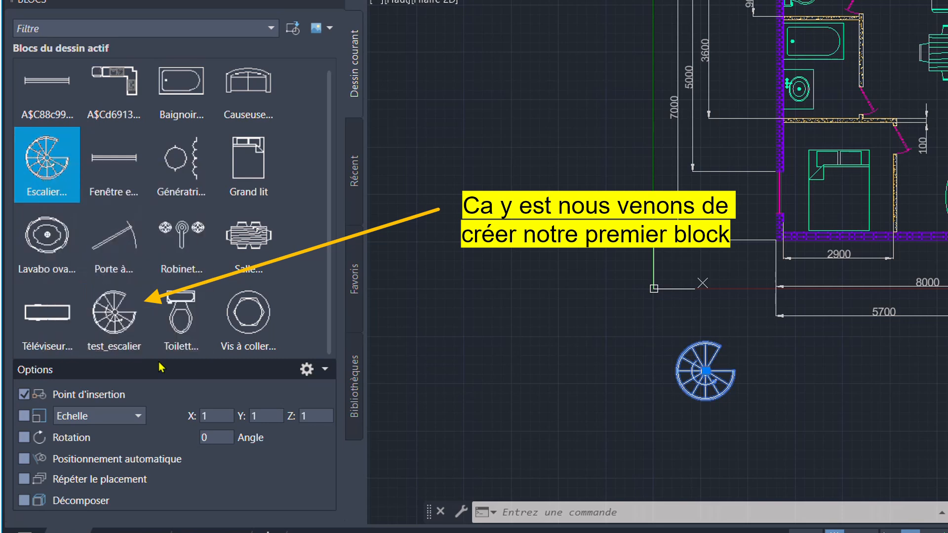
{"action": "scroll", "coordinate": [604, 368], "scroll_direction": "up", "scroll_amount": 6}
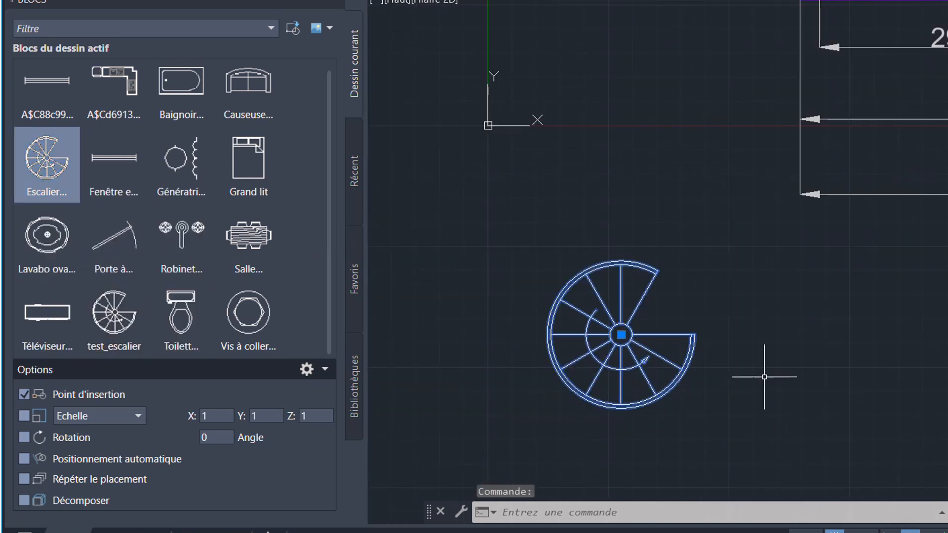
{"action": "left_click", "coordinate": [541, 309]}
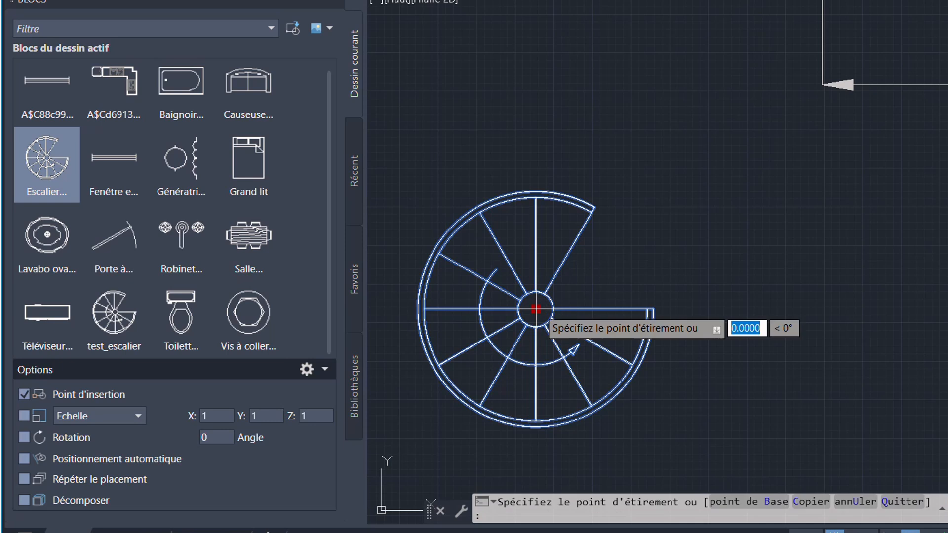
{"action": "left_click", "coordinate": [859, 310]}
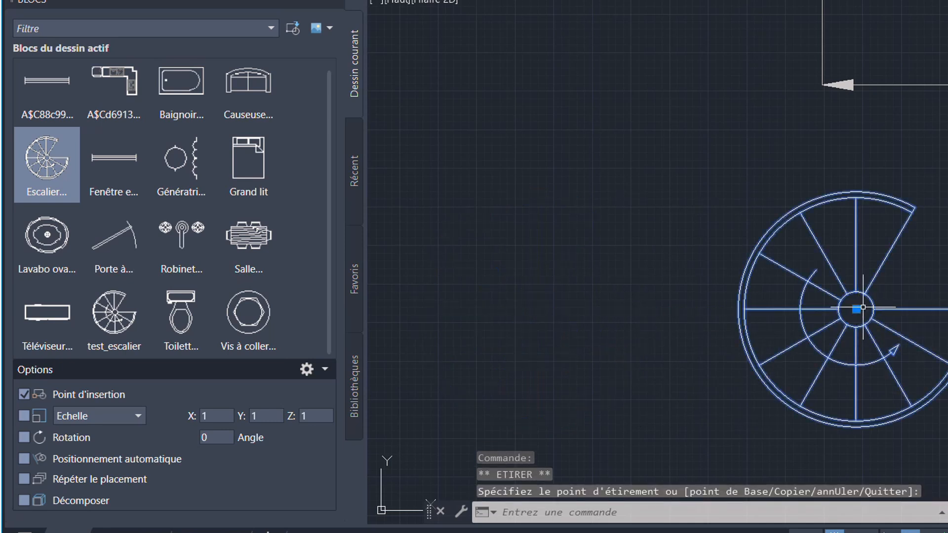
{"action": "left_click", "coordinate": [574, 309]}
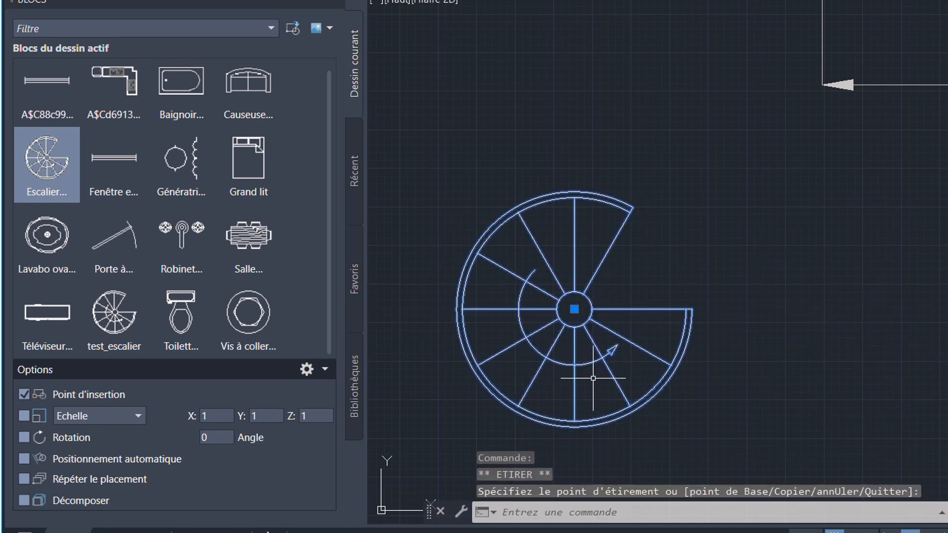
- Add a base point parameter at the outer right end of the horizontal step in the test_escalier definition and save it
{"action": "double_click", "coordinate": [653, 316]}
{"action": "left_click", "coordinate": [637, 314]}
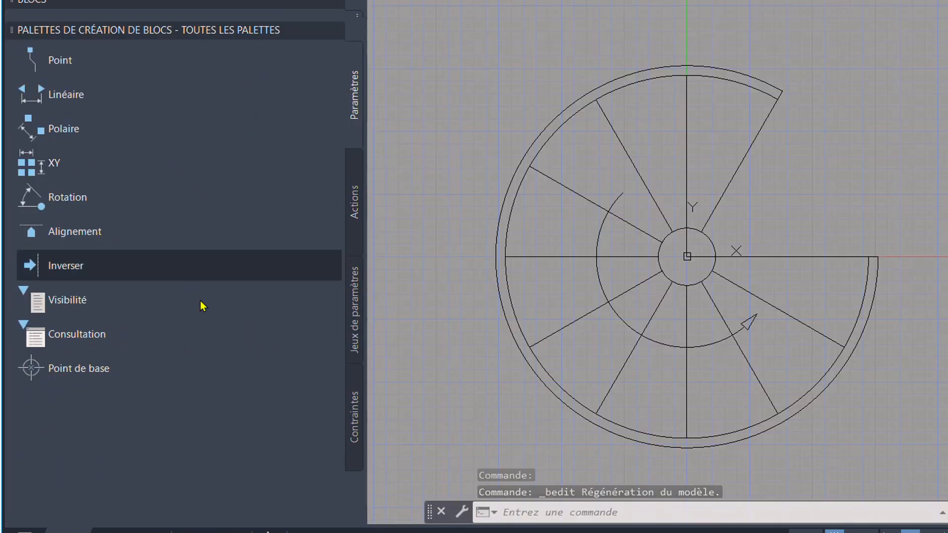
{"action": "left_click", "coordinate": [29, 373]}
{"action": "left_click", "coordinate": [29, 373]}
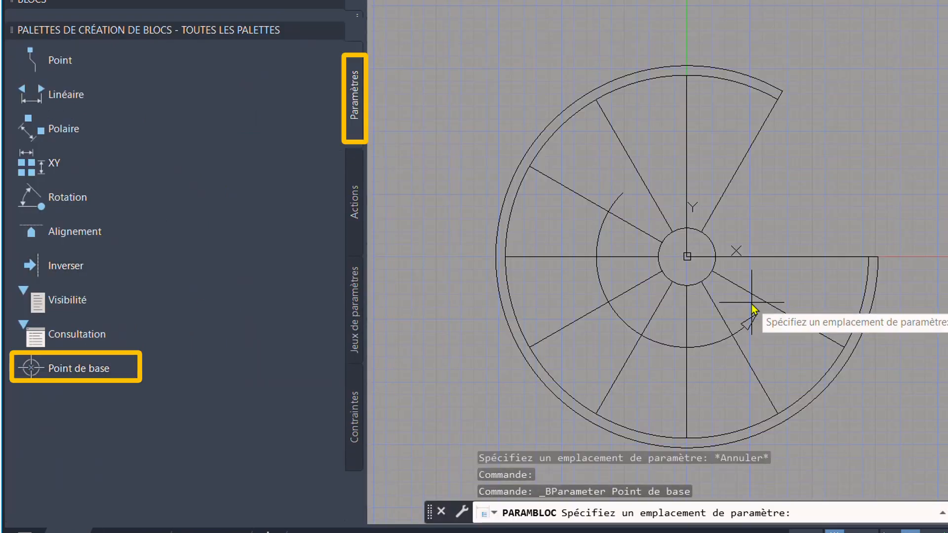
{"action": "left_click", "coordinate": [878, 256]}
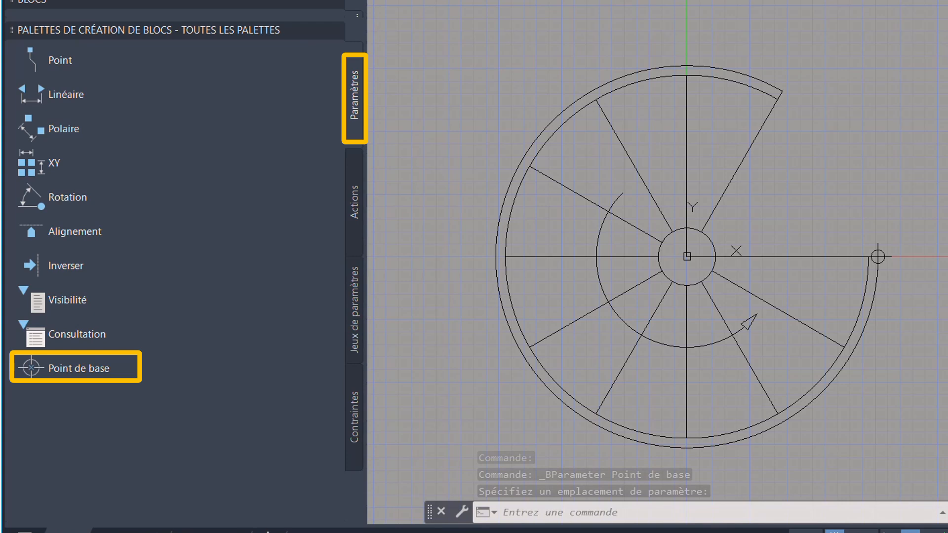
{"action": "left_click", "coordinate": [697, 179]}
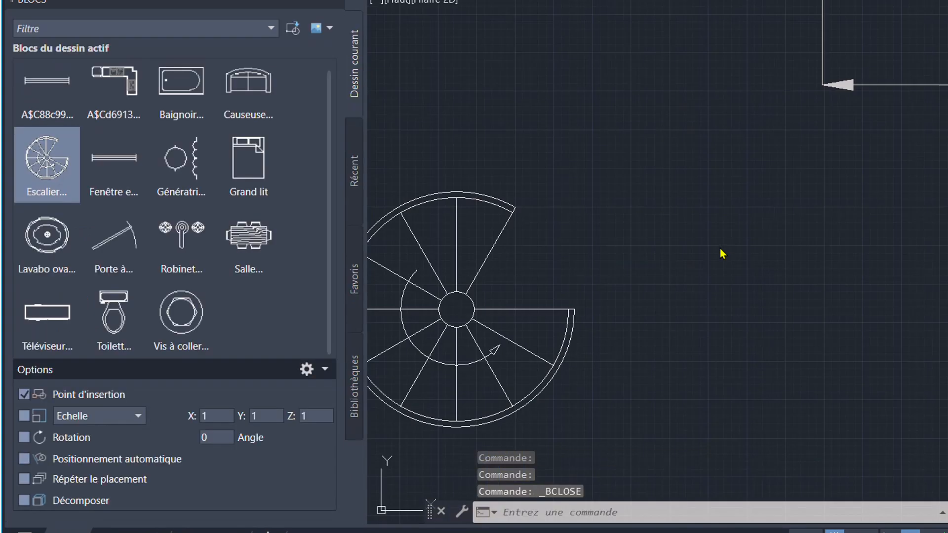
- Move the test_escalier block horizontally to the right by its base point grip on the outer edge, to X position 3903.8705
{"action": "left_click", "coordinate": [459, 329]}
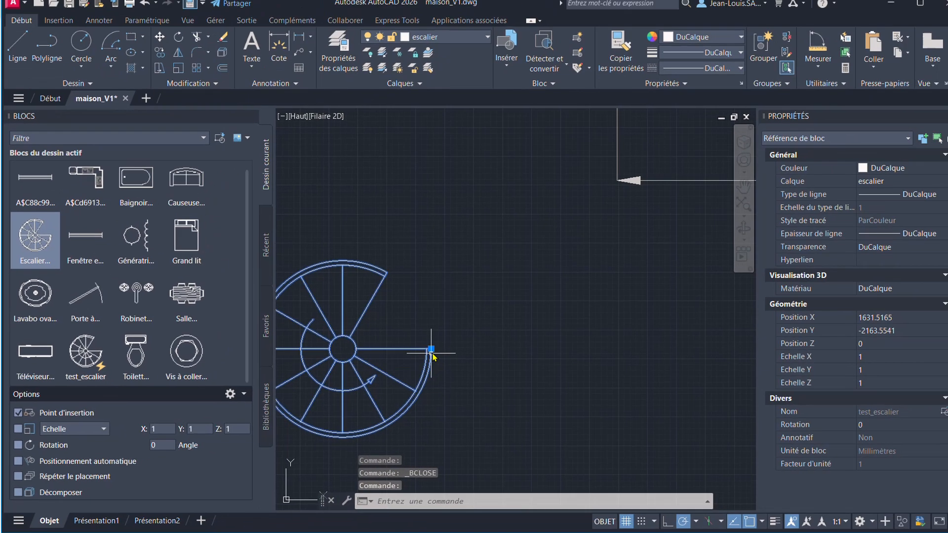
{"action": "left_click", "coordinate": [538, 320]}
{"action": "left_click", "coordinate": [868, 320]}
{"action": "scroll", "coordinate": [669, 352], "scroll_direction": "down", "scroll_amount": 2}
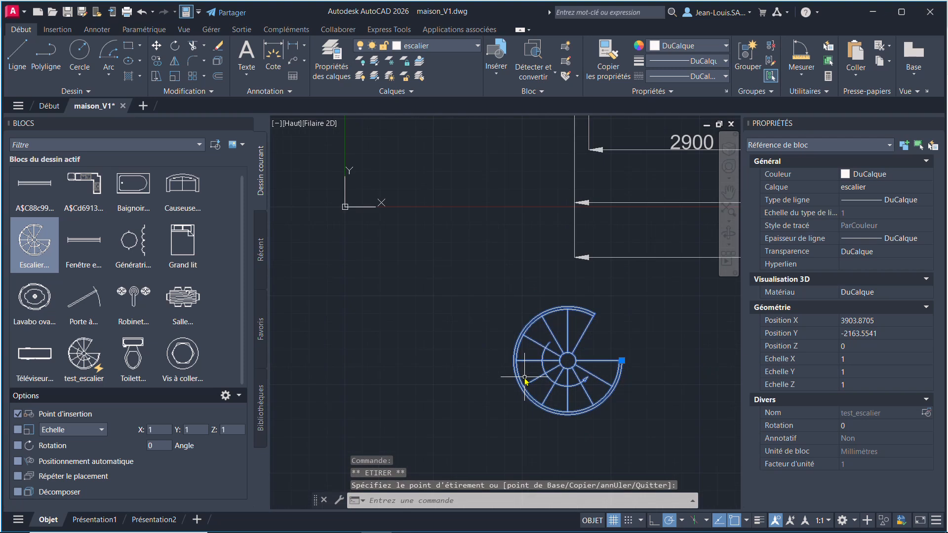
{"action": "scroll", "coordinate": [525, 380], "scroll_direction": "down", "scroll_amount": 2}
{"action": "scroll", "coordinate": [619, 369], "scroll_direction": "up", "scroll_amount": 3}
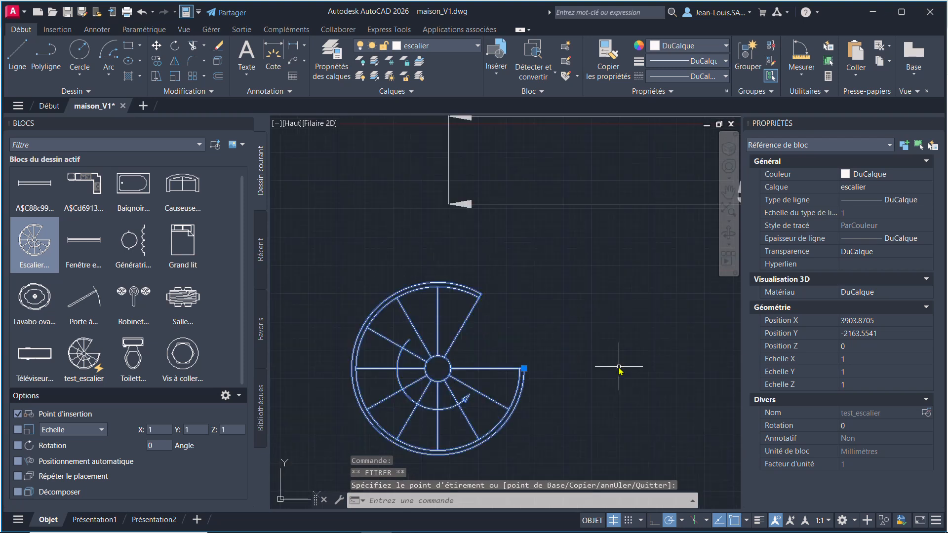
- Draw a horizontal line to the right of the staircase, slightly above its horizontal end step
{"action": "left_click", "coordinate": [18, 54]}
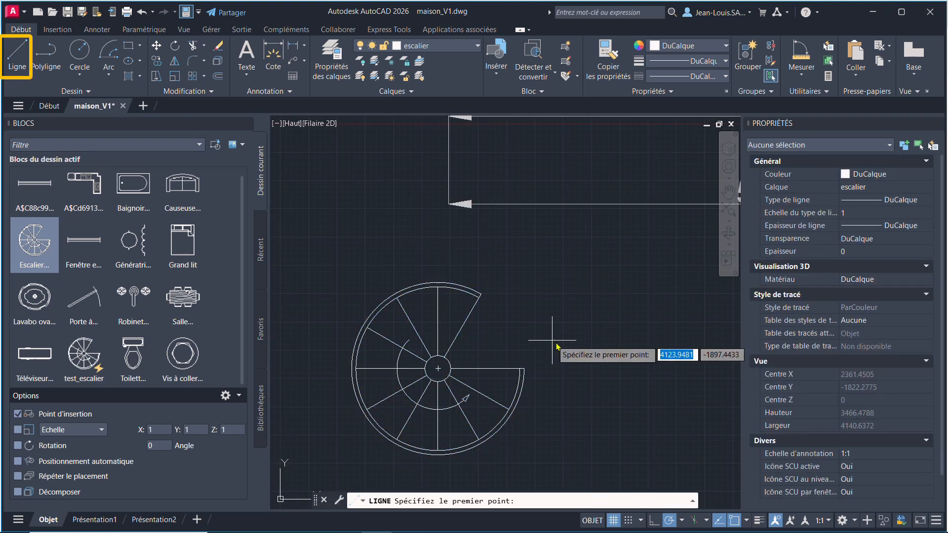
{"action": "left_click", "coordinate": [674, 348]}
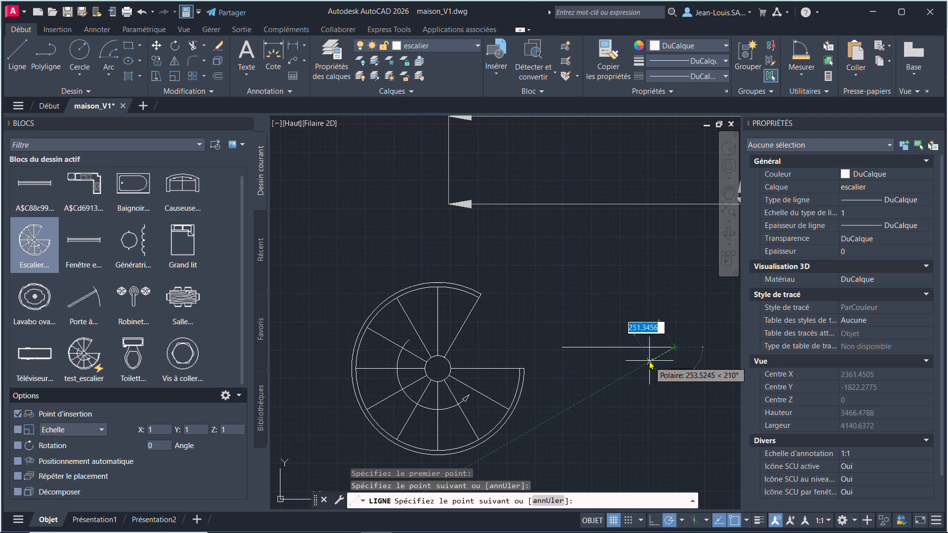
{"action": "key", "text": "Escape"}
- Move the test_escalier block by its base point grip onto the left endpoint of the horizontal line
{"action": "left_click", "coordinate": [438, 384]}
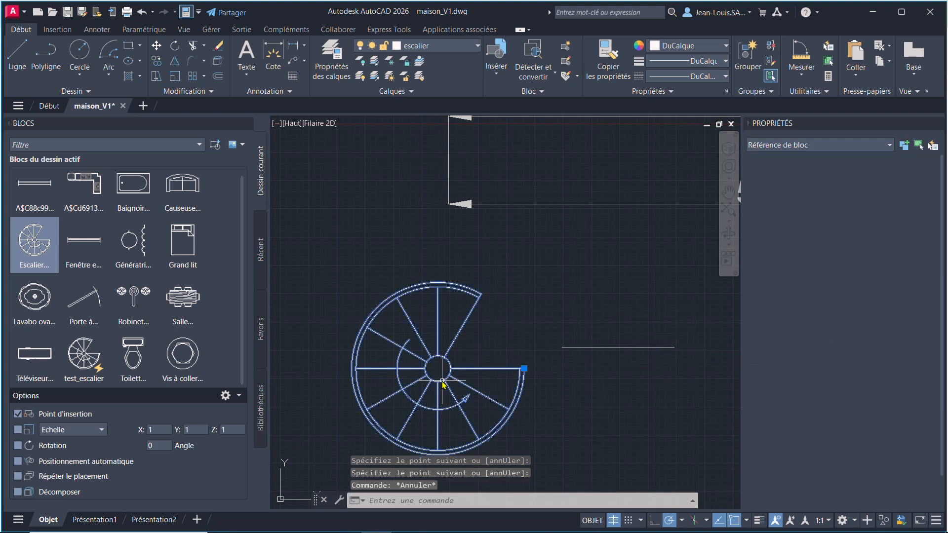
{"action": "left_click", "coordinate": [524, 368]}
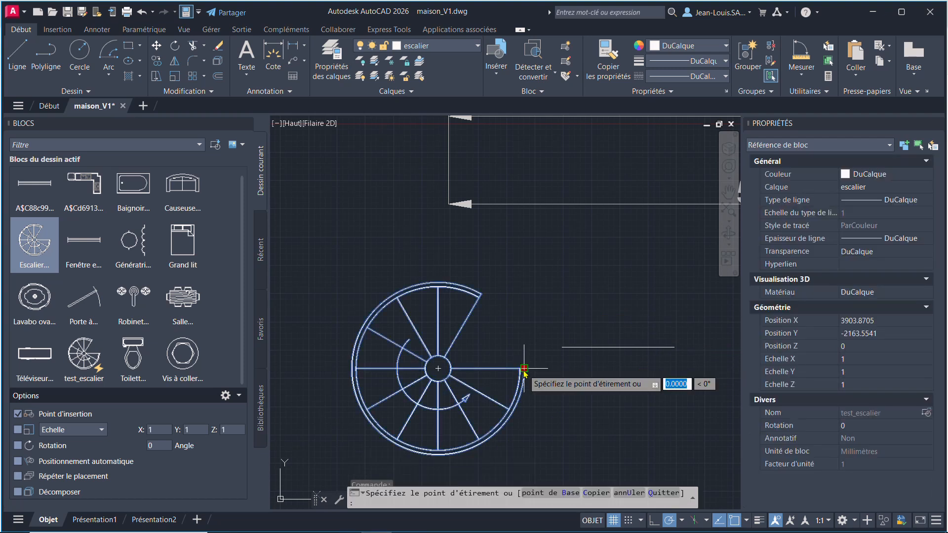
{"action": "left_click", "coordinate": [560, 348]}
{"action": "left_click", "coordinate": [617, 377]}
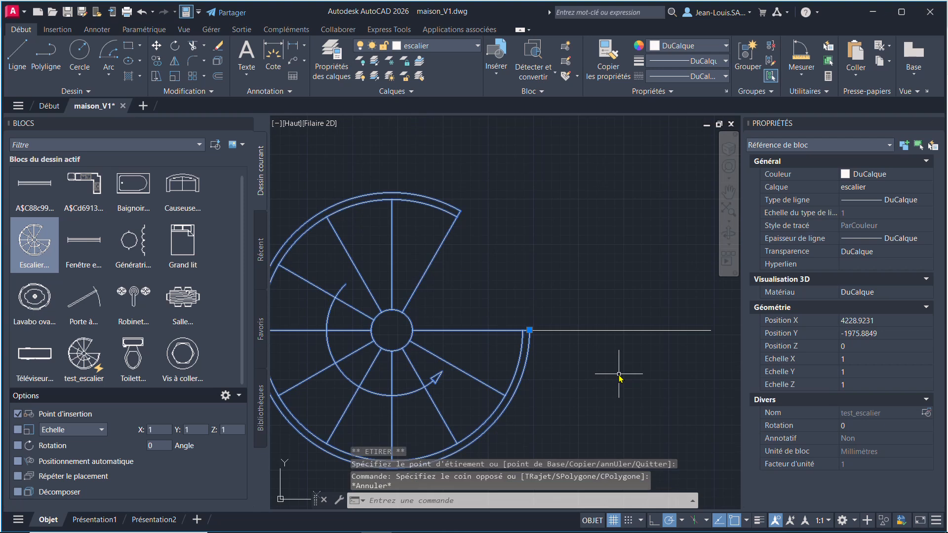
{"action": "key", "text": "Escape"}
{"action": "key", "text": "Escape"}
{"action": "scroll", "coordinate": [582, 364], "scroll_direction": "up", "scroll_amount": 5}
{"action": "key", "text": "Escape"}
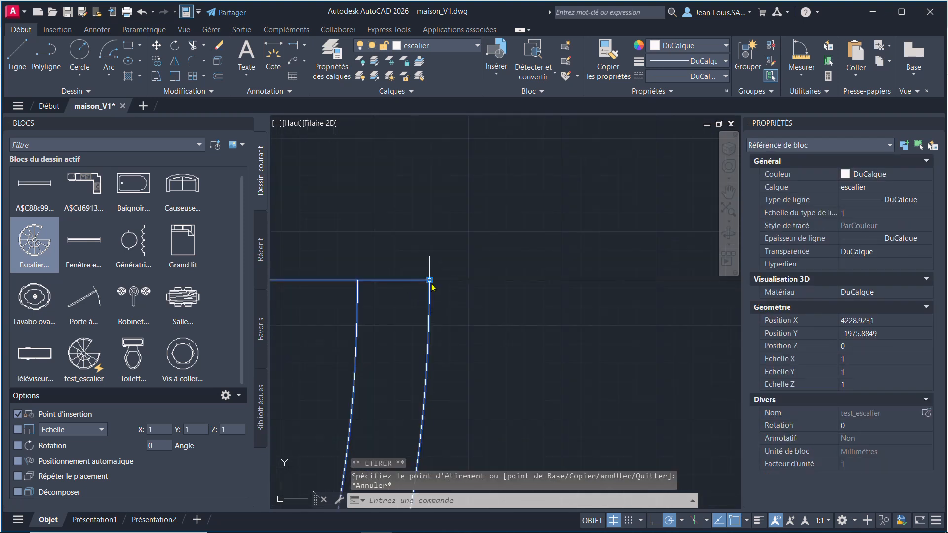
- Shift the test_escalier block about 13 mm to the right along the horizontal line and clear the selection
{"action": "left_click", "coordinate": [429, 280]}
{"action": "left_click", "coordinate": [450, 280]}
{"action": "scroll", "coordinate": [531, 374], "scroll_direction": "down", "scroll_amount": 4}
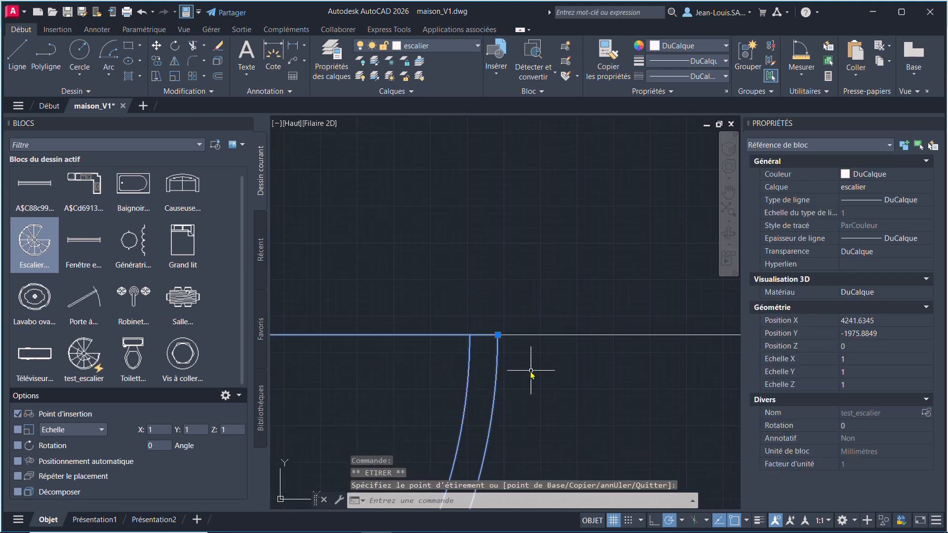
{"action": "scroll", "coordinate": [531, 374], "scroll_direction": "down", "scroll_amount": 4}
{"action": "key", "text": "Escape"}
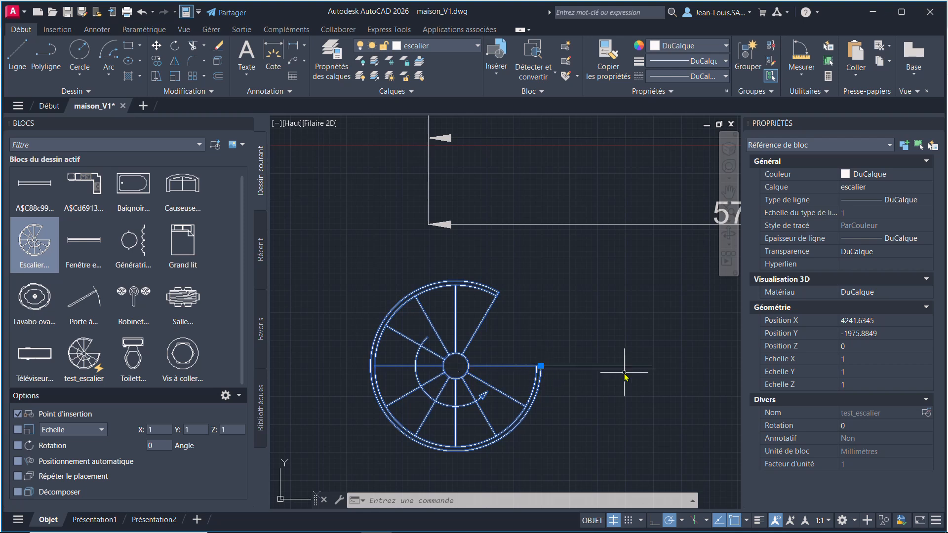
{"action": "key", "text": "Escape"}
{"action": "scroll", "coordinate": [524, 418], "scroll_direction": "down", "scroll_amount": 8}
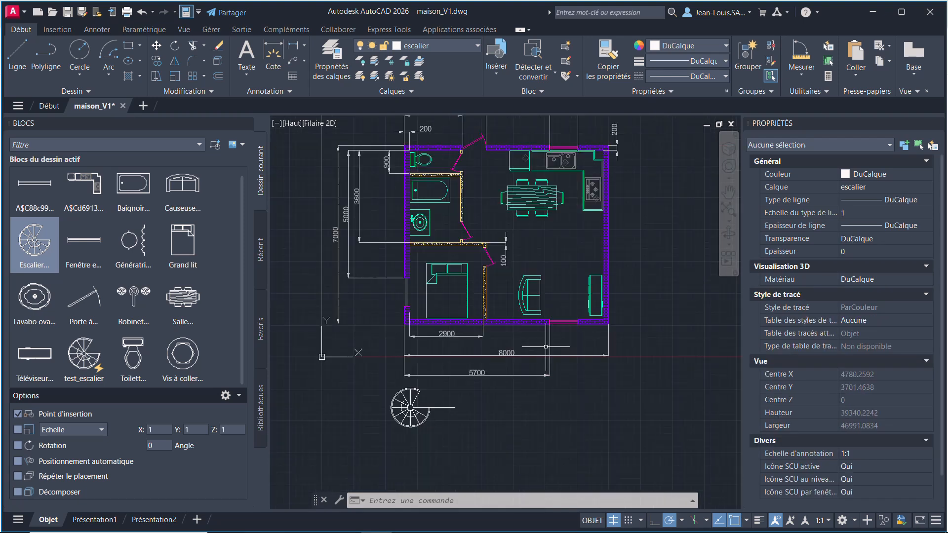
- Delete the test_escalier block and the horizontal line beside it below the house plan
{"action": "scroll", "coordinate": [476, 422], "scroll_direction": "up", "scroll_amount": 2}
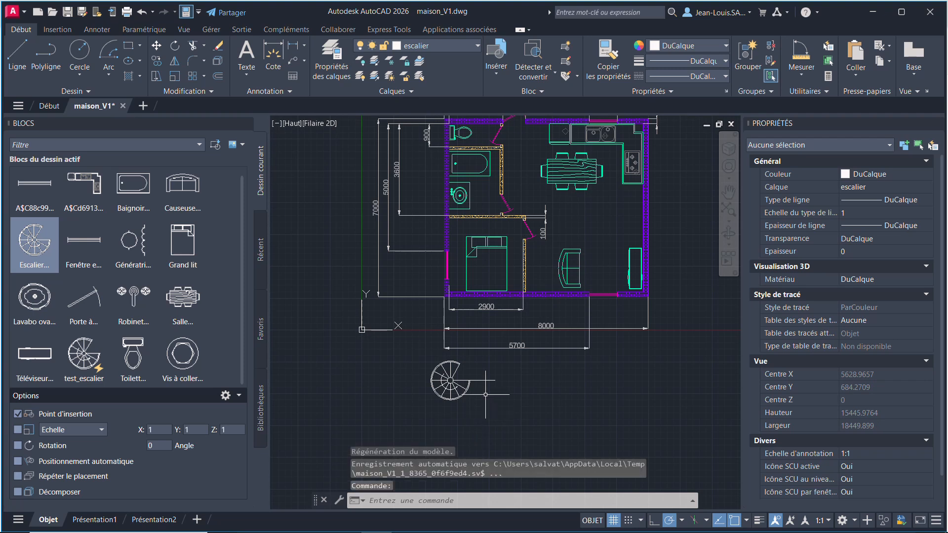
{"action": "left_click", "coordinate": [492, 379]}
{"action": "key", "text": "Delete"}
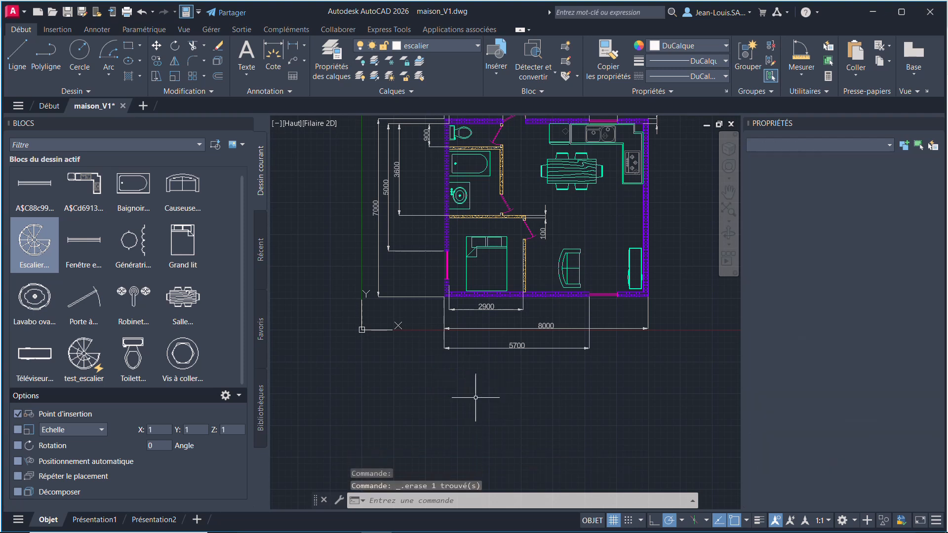
- Draw a 400 x 300 rectangle with a corner fillet radius of 30 in the empty area below the plan
{"action": "scroll", "coordinate": [312, 198], "scroll_direction": "up", "scroll_amount": 5}
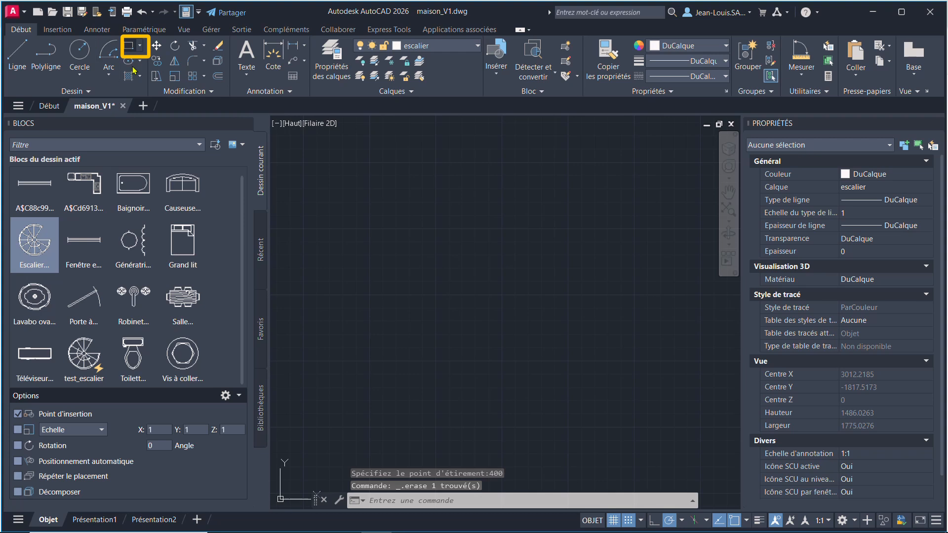
{"action": "left_click", "coordinate": [129, 46]}
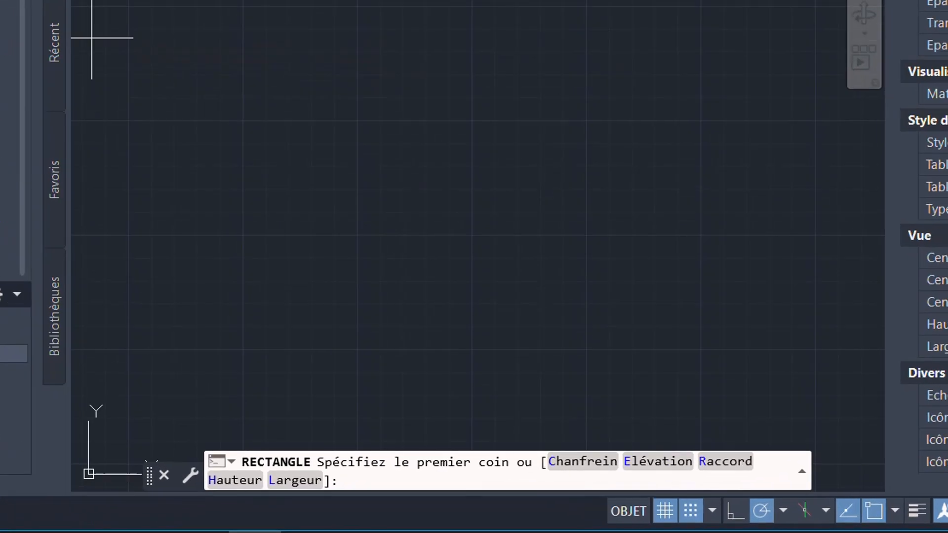
{"action": "left_click", "coordinate": [721, 463]}
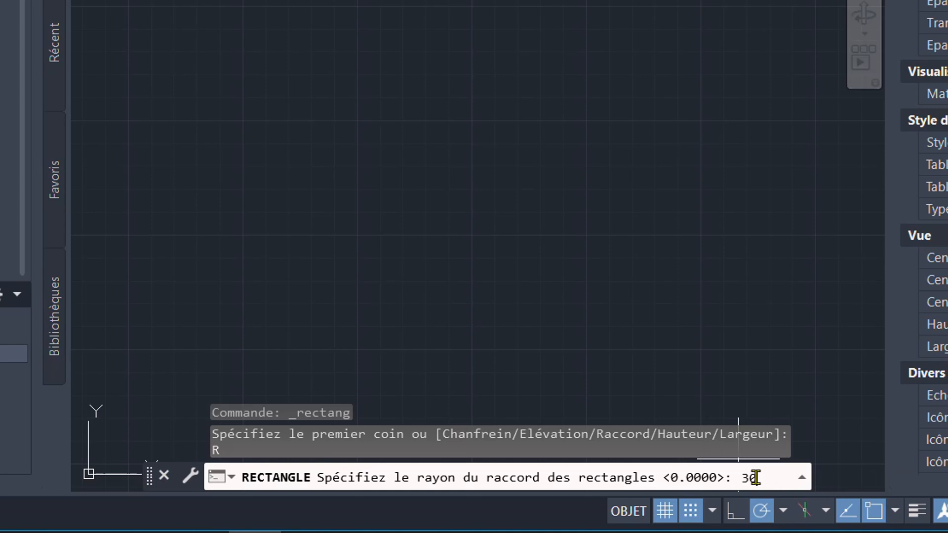
{"action": "type", "text": "30"}
{"action": "key", "text": "Return"}
{"action": "left_click", "coordinate": [253, 24]}
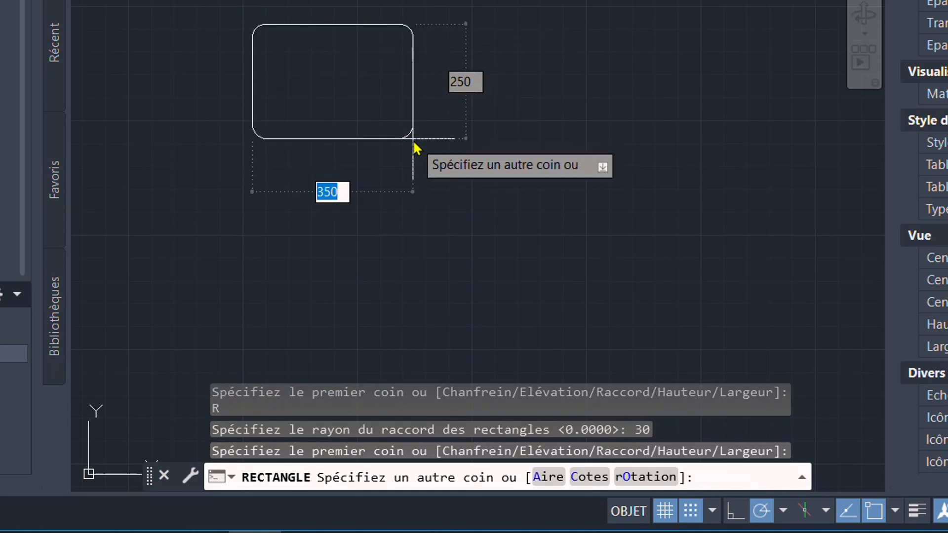
{"action": "type", "text": "400"}
{"action": "key", "text": "Tab"}
{"action": "key", "text": "BackSpace"}
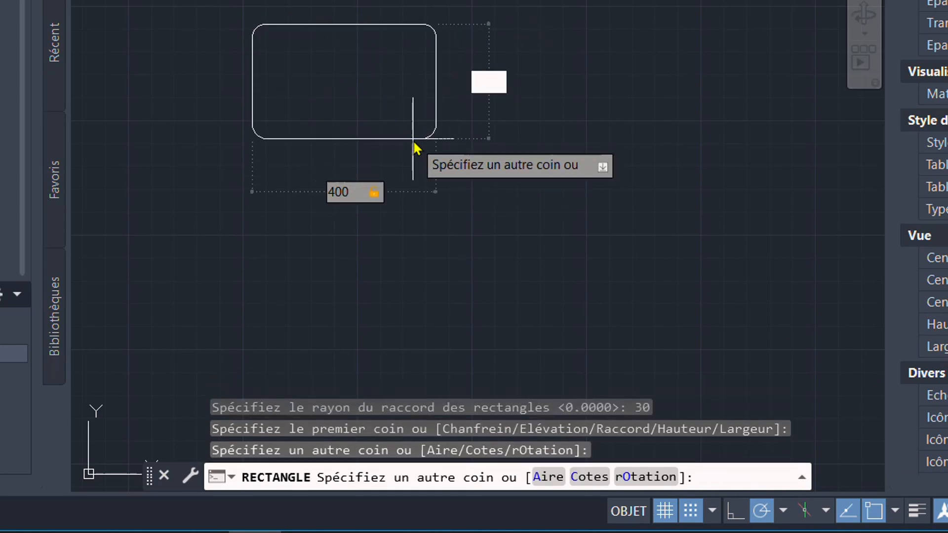
{"action": "type", "text": "300"}
{"action": "key", "text": "Return"}
- Add the single-line text "Texte" with height 50 and rotation 0 inside the rounded rectangle
{"action": "left_click", "coordinate": [398, 25]}
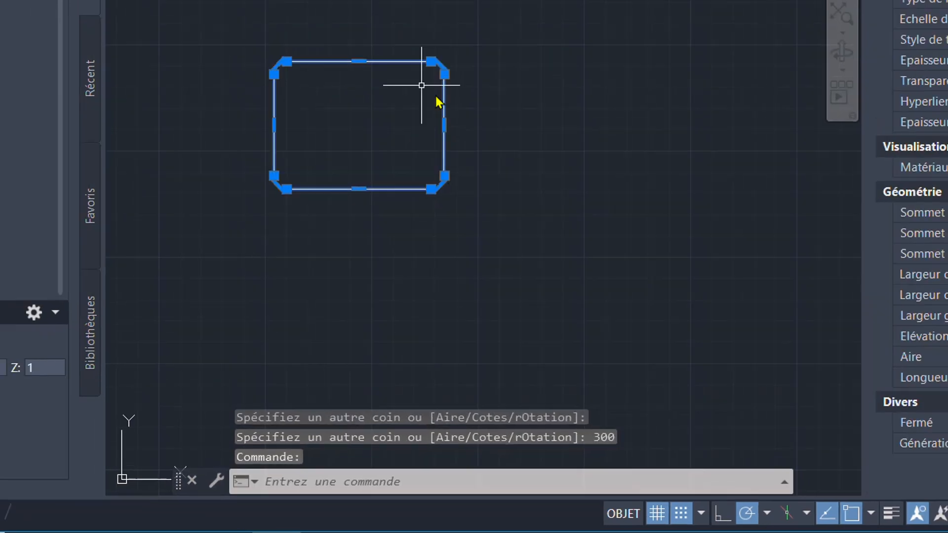
{"action": "scroll", "coordinate": [518, 103], "scroll_direction": "down", "scroll_amount": 4}
{"action": "scroll", "coordinate": [524, 108], "scroll_direction": "up", "scroll_amount": 4}
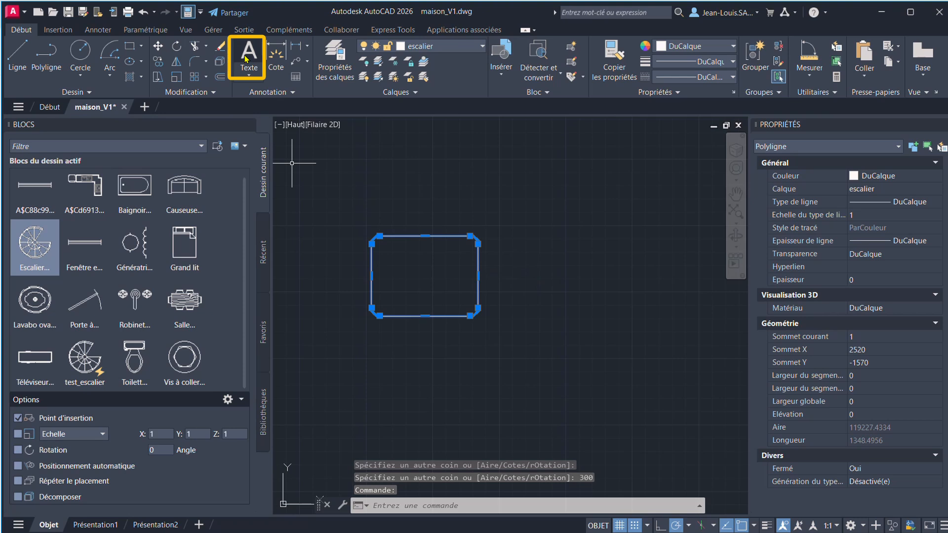
{"action": "left_click", "coordinate": [245, 58]}
{"action": "left_click", "coordinate": [249, 76]}
{"action": "left_click", "coordinate": [256, 124]}
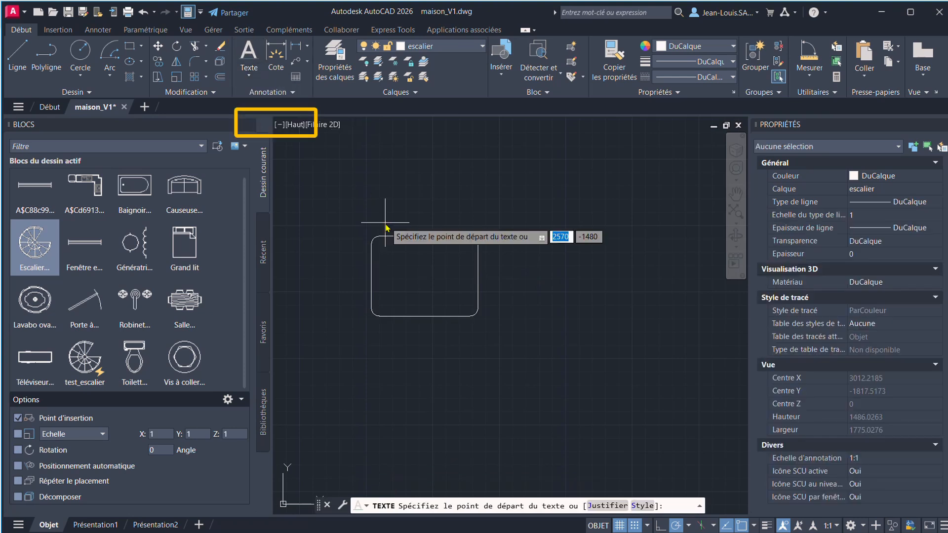
{"action": "left_click", "coordinate": [393, 254]}
{"action": "type", "text": "50"}
{"action": "key", "text": "Return"}
{"action": "key", "text": "Return"}
{"action": "type", "text": "Texte"}
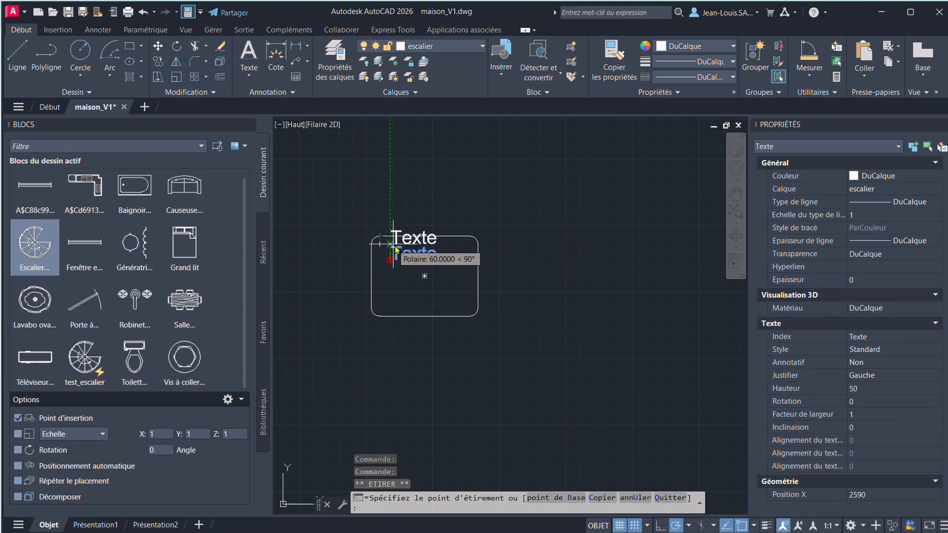
- Move the text to the centre of the rectangle and set its justification to Milieu centre
{"action": "left_click", "coordinate": [424, 275]}
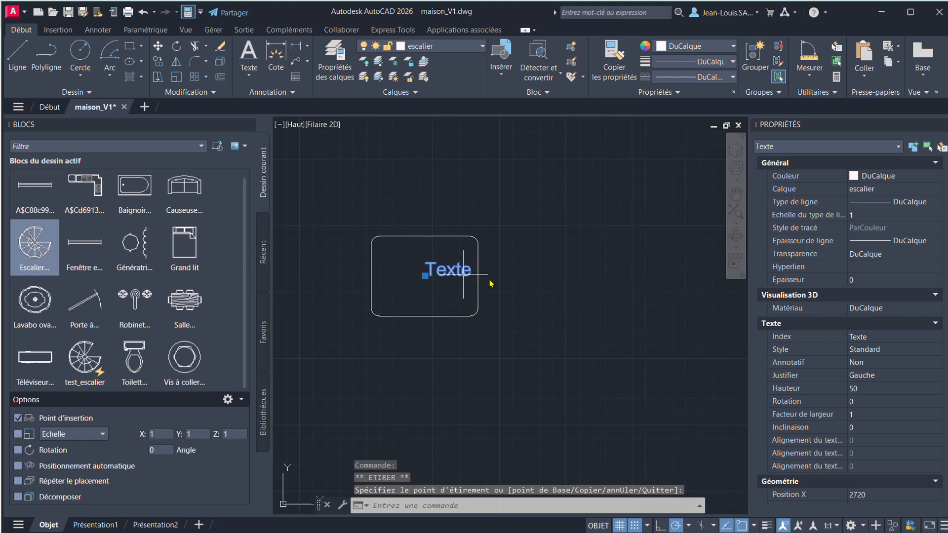
{"action": "left_click", "coordinate": [885, 381]}
{"action": "left_click", "coordinate": [884, 380]}
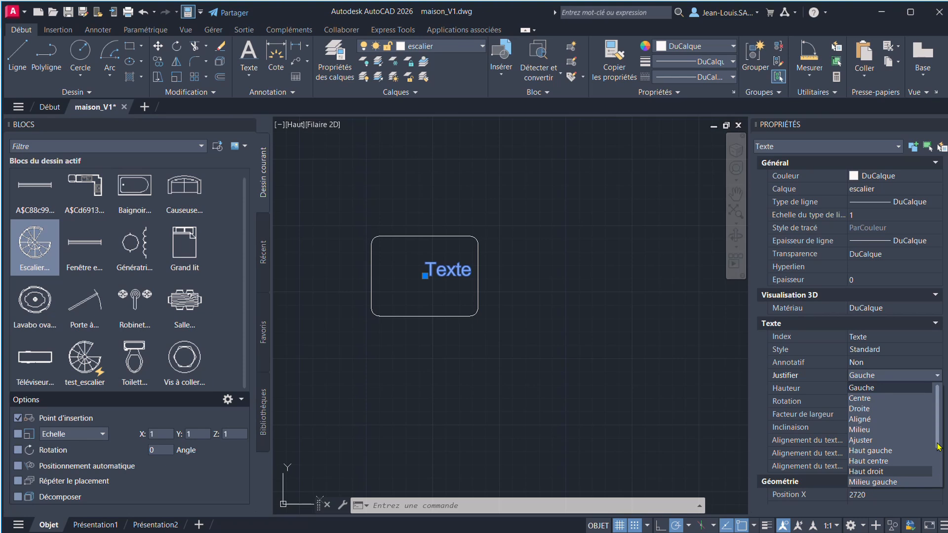
{"action": "left_click_drag", "start_coordinate": [939, 447], "coordinate": [939, 465]}
{"action": "left_click", "coordinate": [899, 464]}
- Assign the rounded rectangle and its text to layer 0 and clear the selection
{"action": "left_click", "coordinate": [478, 297]}
{"action": "left_click", "coordinate": [526, 373]}
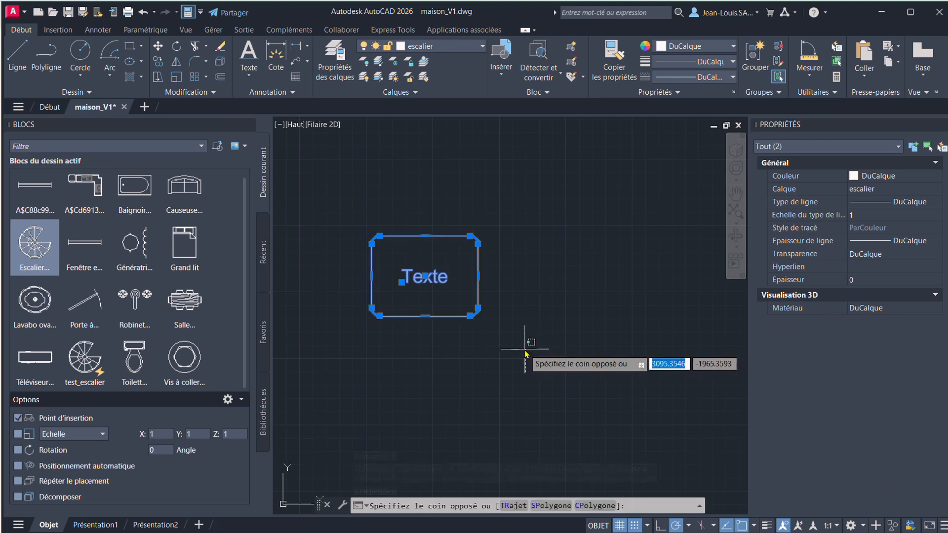
{"action": "key", "text": "Escape"}
{"action": "left_click", "coordinate": [521, 347]}
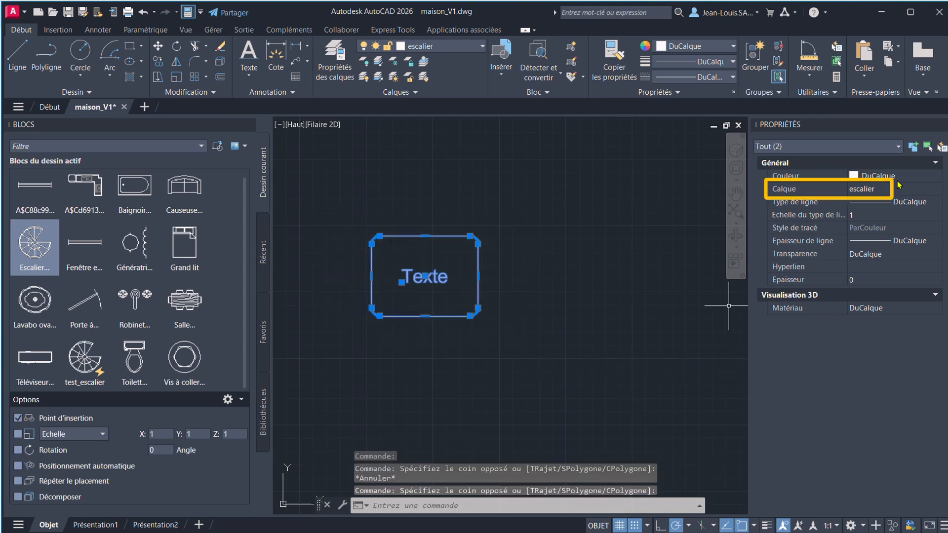
{"action": "left_click", "coordinate": [916, 190]}
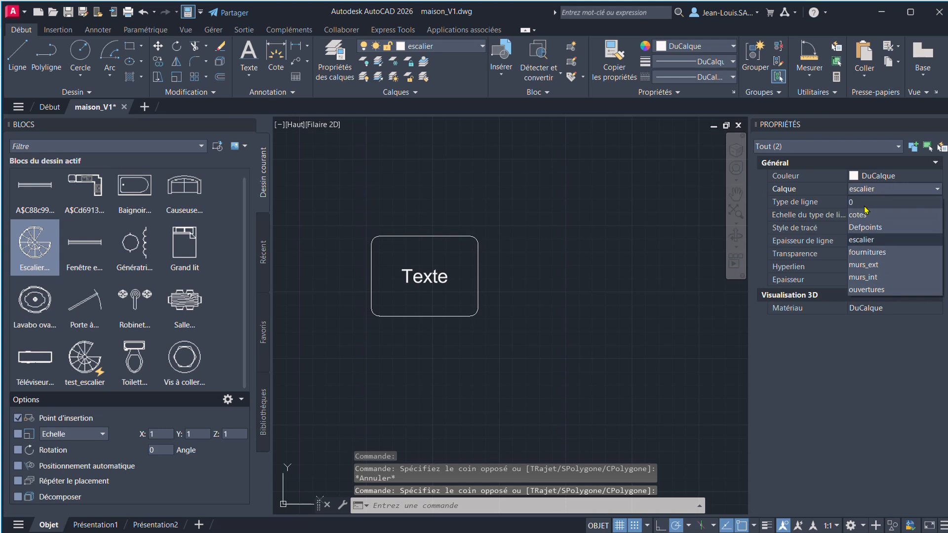
{"action": "left_click", "coordinate": [867, 203]}
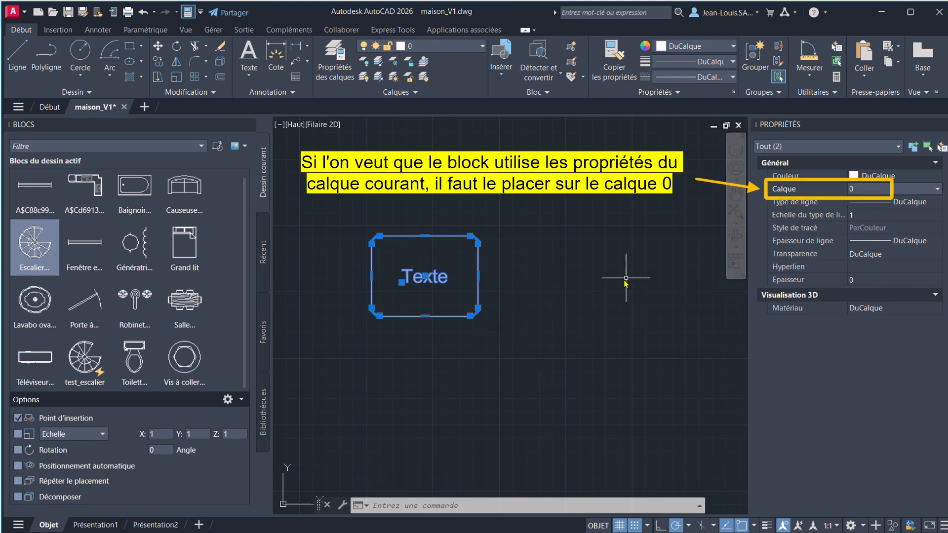
{"action": "left_click", "coordinate": [549, 334]}
{"action": "key", "text": "Escape"}
{"action": "key", "text": "Escape"}
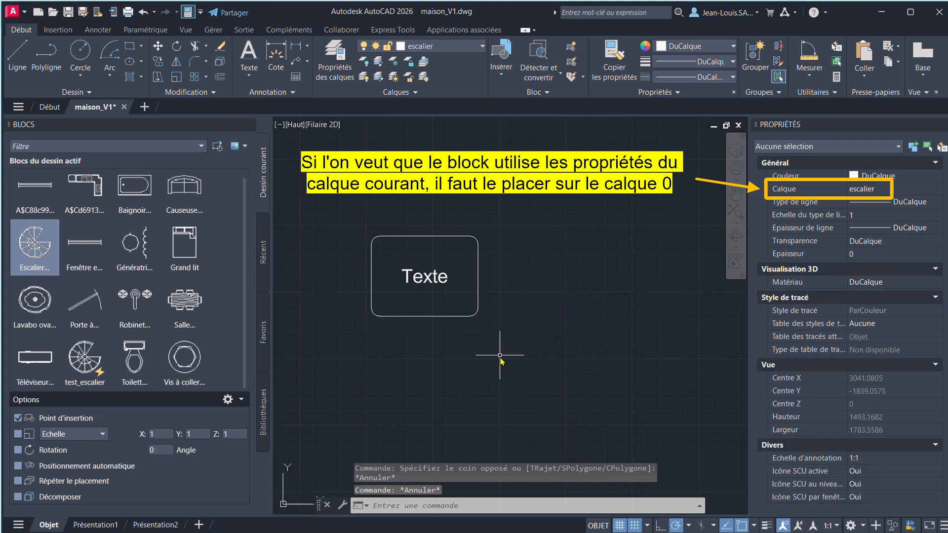
- Hatch the rectangle's interior around the text with the ANSI31 pattern at scale 10
{"action": "left_click", "coordinate": [457, 316]}
{"action": "left_click", "coordinate": [130, 77]}
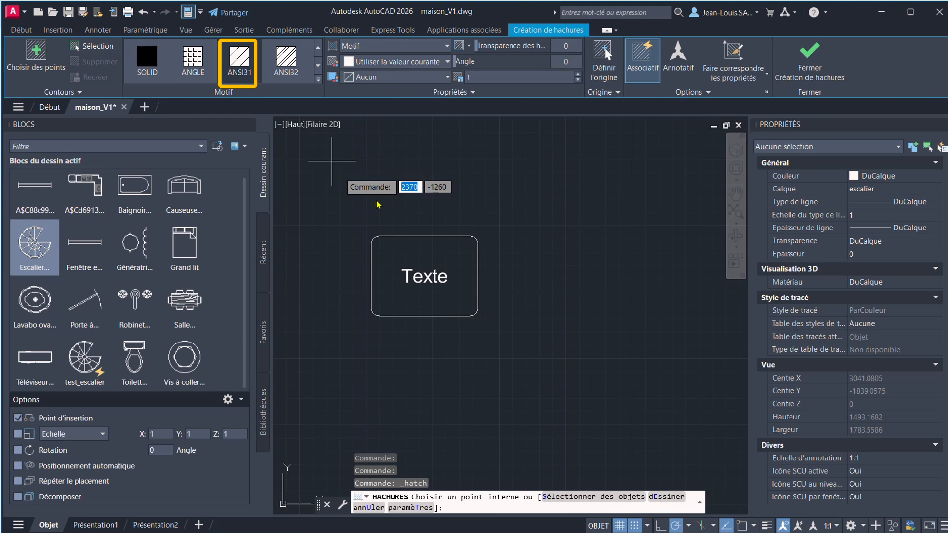
{"action": "left_click", "coordinate": [422, 261]}
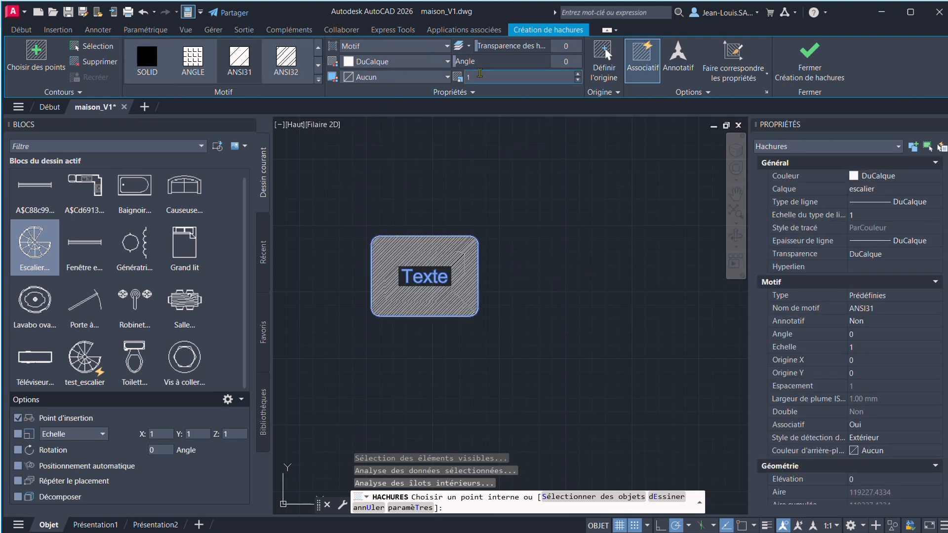
{"action": "type", "text": "10"}
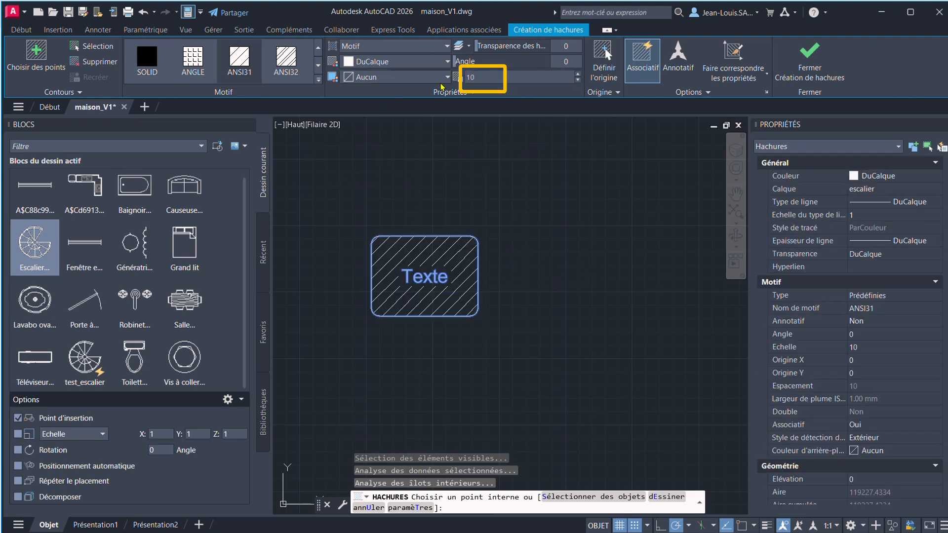
{"action": "key", "text": "Return"}
- Create a block named info from the rectangle, text and hatch, with its base point at the rectangle's centre
{"action": "left_click", "coordinate": [535, 310]}
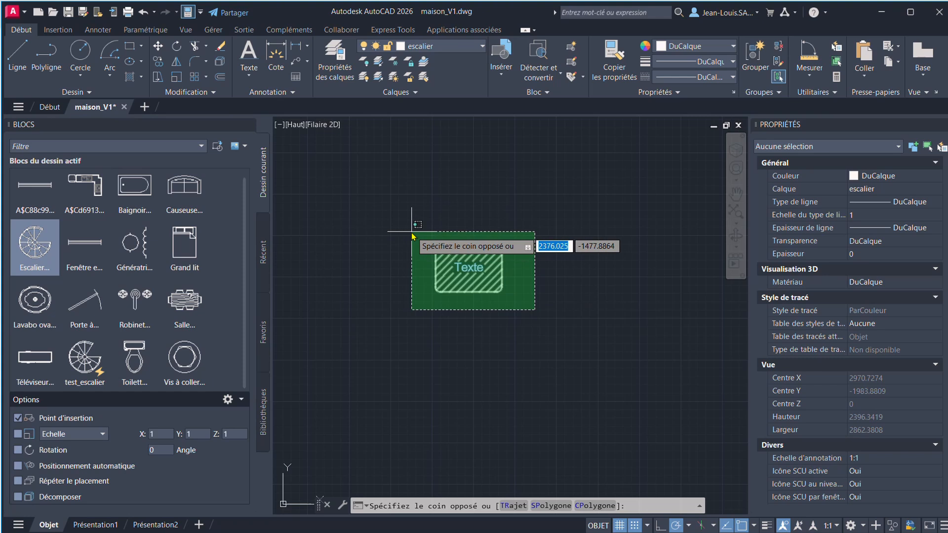
{"action": "left_click", "coordinate": [412, 233]}
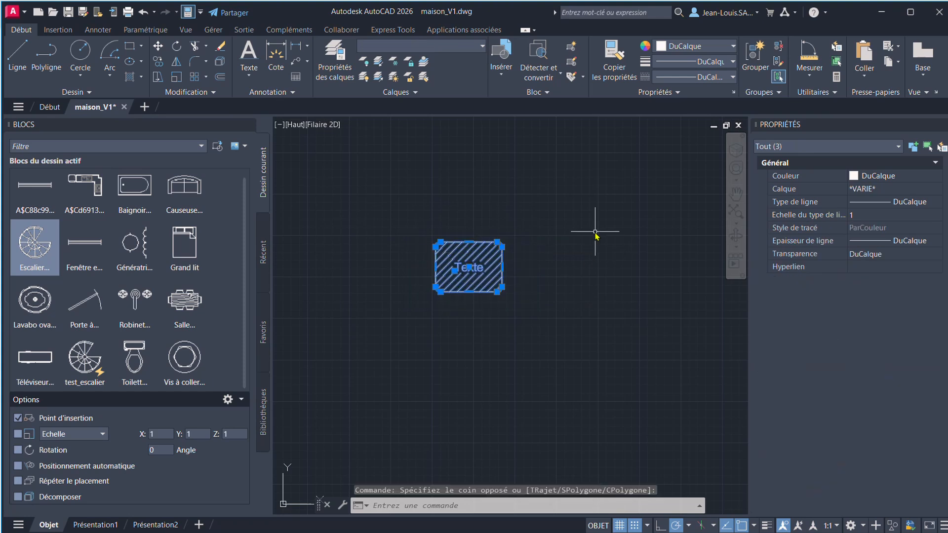
{"action": "left_click", "coordinate": [570, 48]}
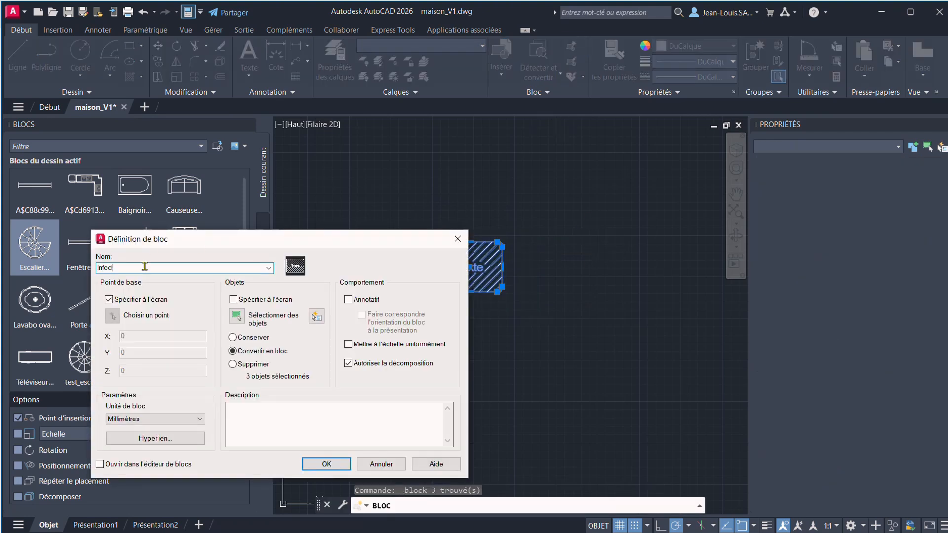
{"action": "key", "text": "Return"}
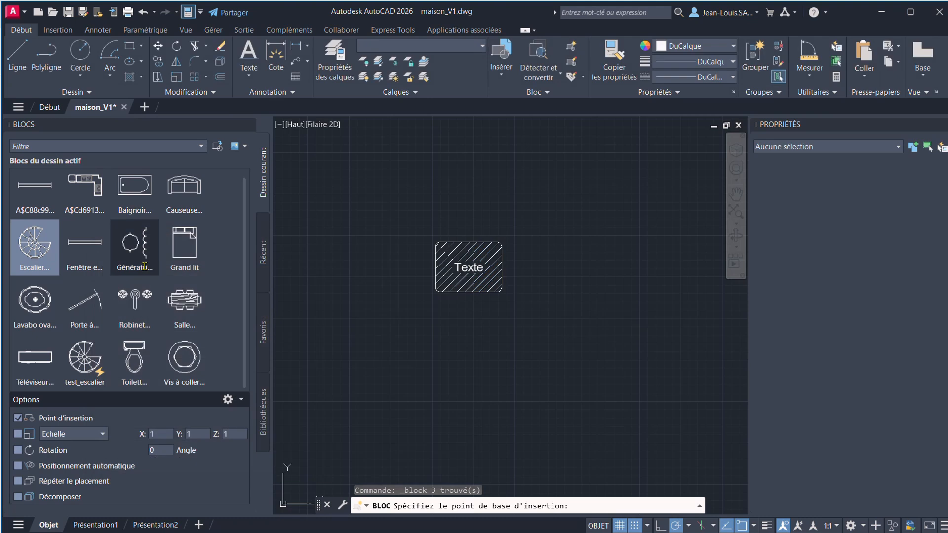
{"action": "scroll", "coordinate": [478, 246], "scroll_direction": "up", "scroll_amount": 2}
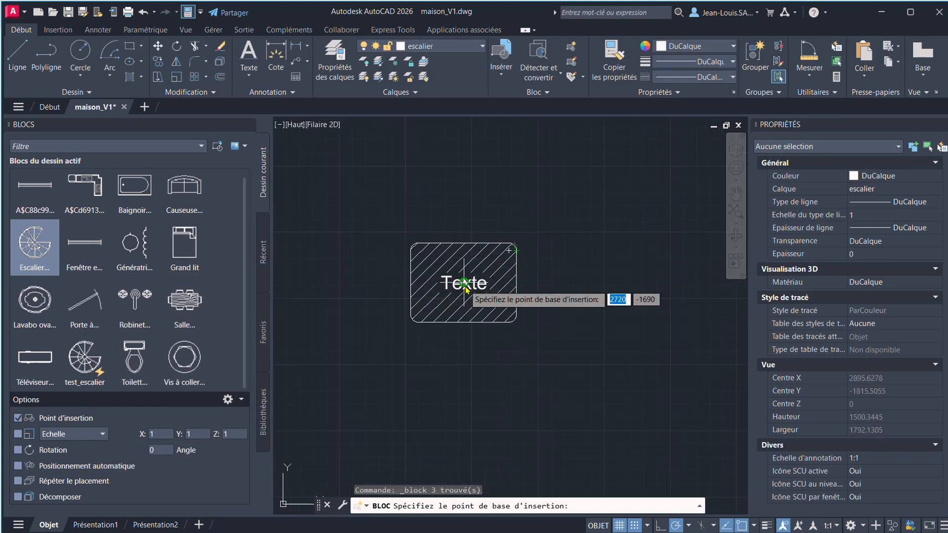
{"action": "left_click", "coordinate": [464, 285]}
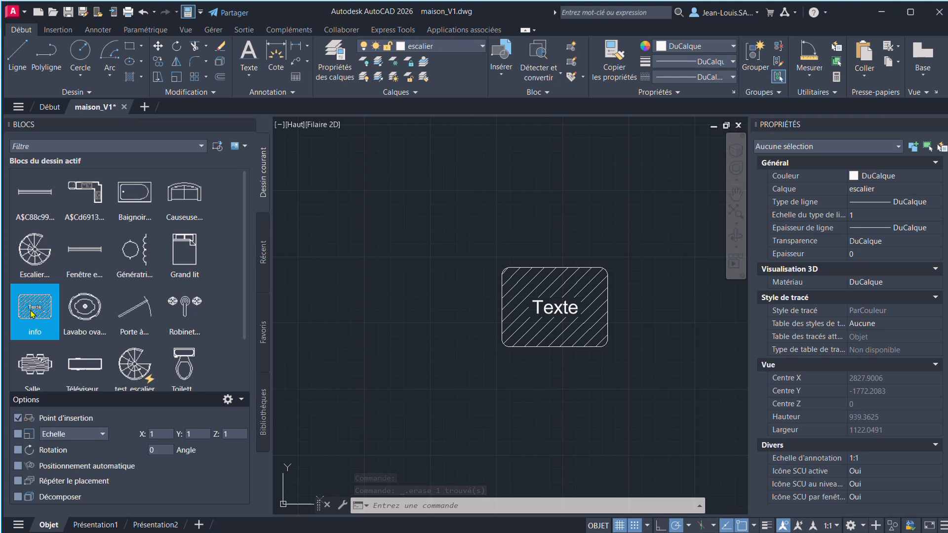
- Insert a second info block below the first one, select it to check its properties, and delete it
{"action": "key", "text": "ctrl+z"}
{"action": "key", "text": "ctrl+z"}
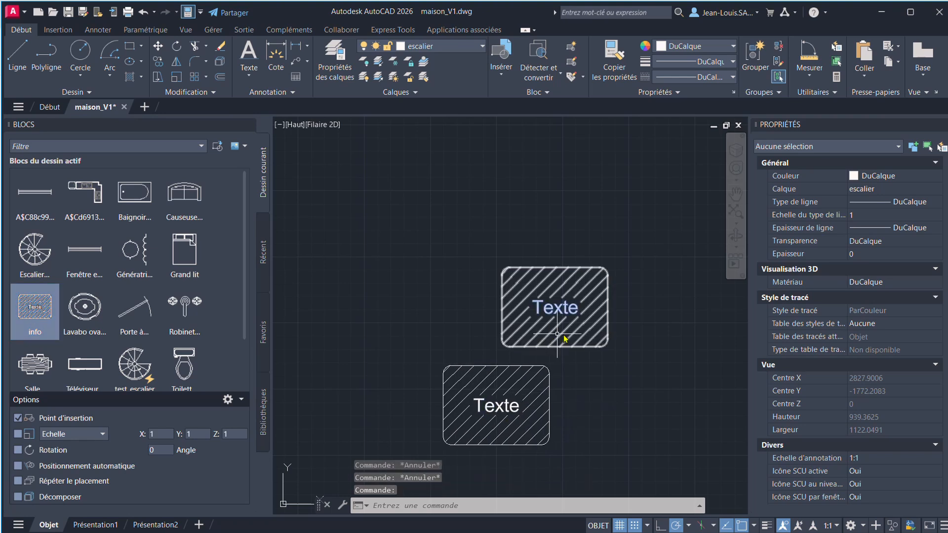
{"action": "left_click", "coordinate": [525, 421]}
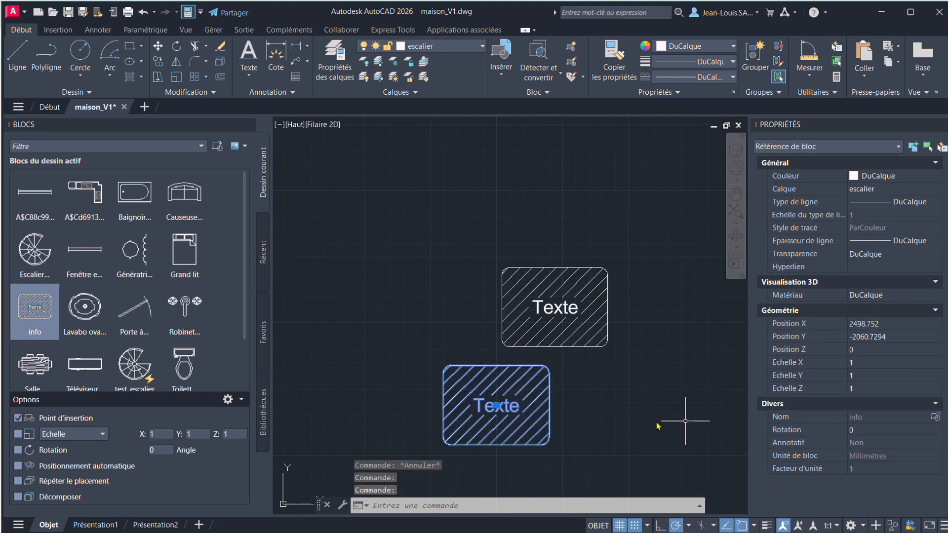
{"action": "key", "text": "Escape"}
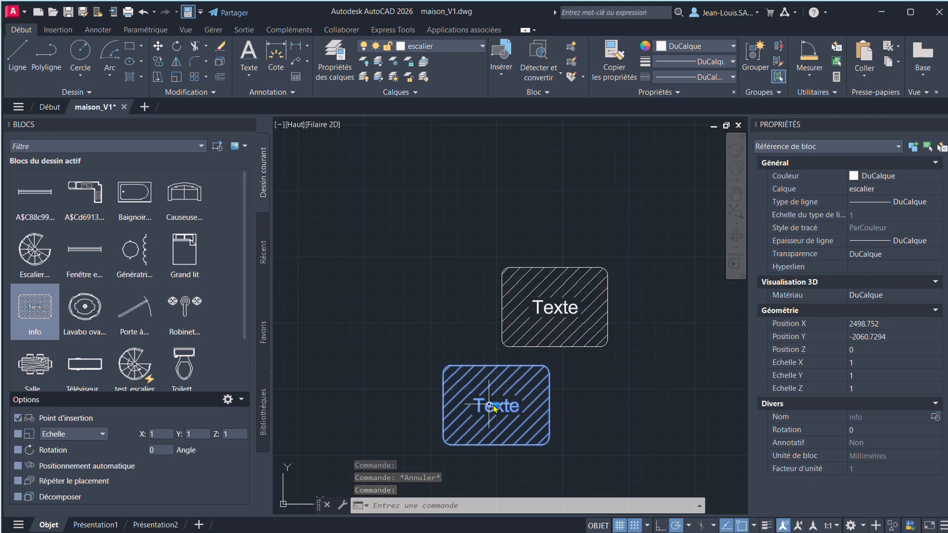
{"action": "key", "text": "Delete"}
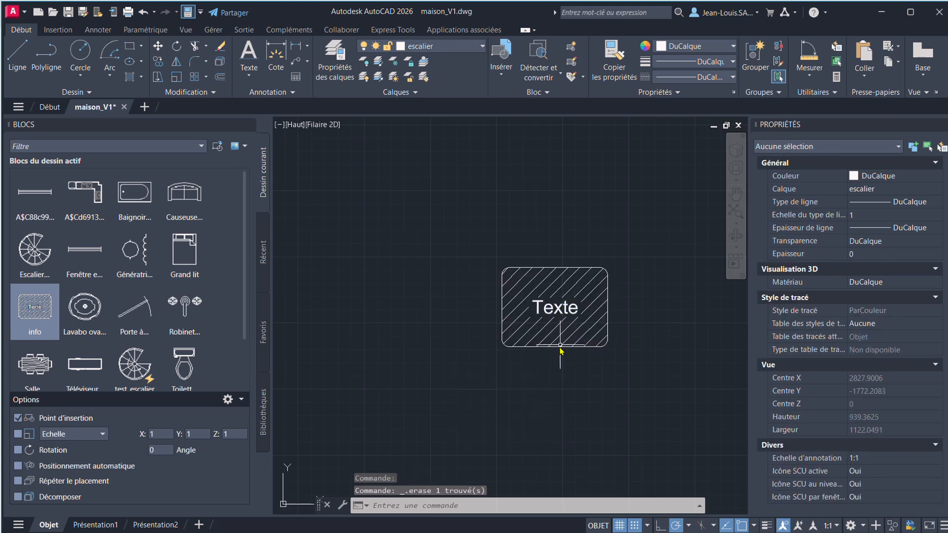
- Open the info block in the block editor and delete its centred text
{"action": "double_click", "coordinate": [562, 351]}
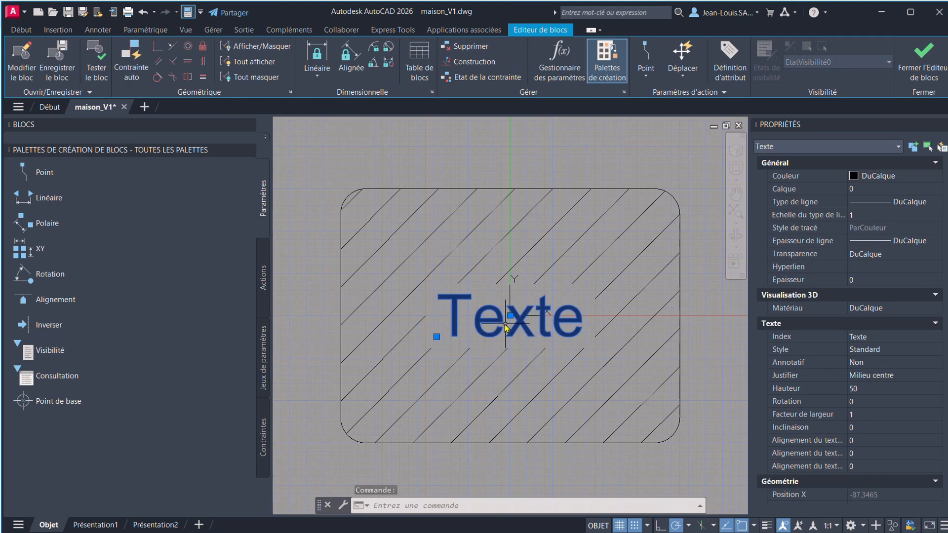
{"action": "key", "text": "Delete"}
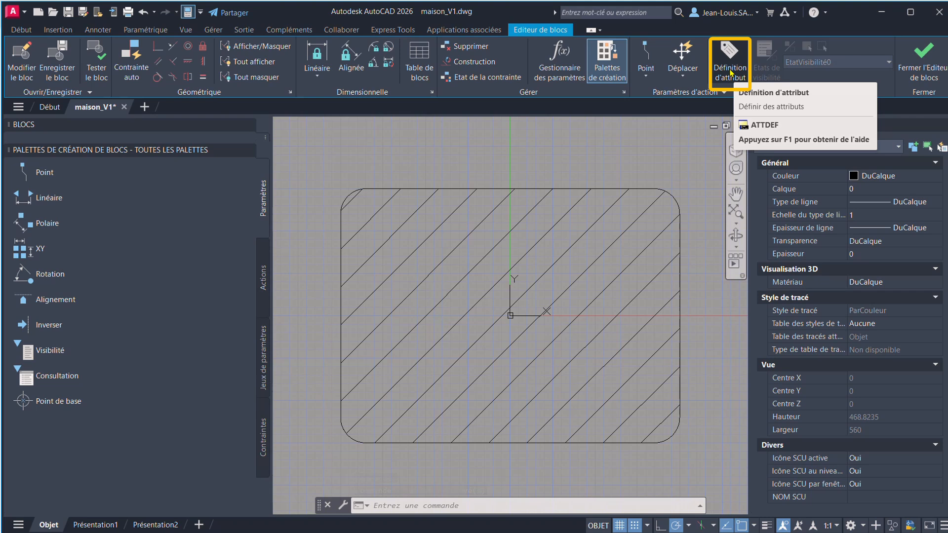
- Define a block attribute with the tag texte, the prompt "entrer le texte" and the default value XXXX
{"action": "left_click", "coordinate": [730, 73]}
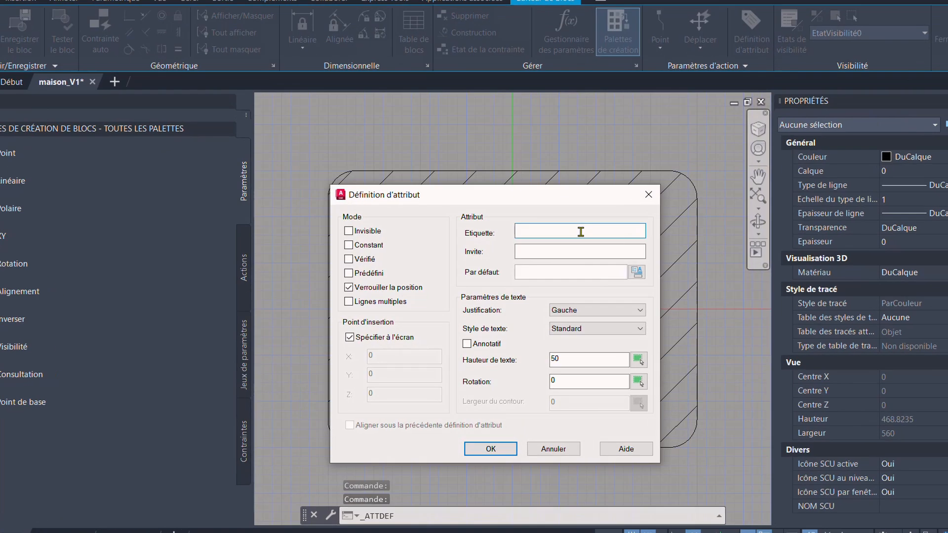
{"action": "type", "text": "texte"}
{"action": "left_click", "coordinate": [527, 253]}
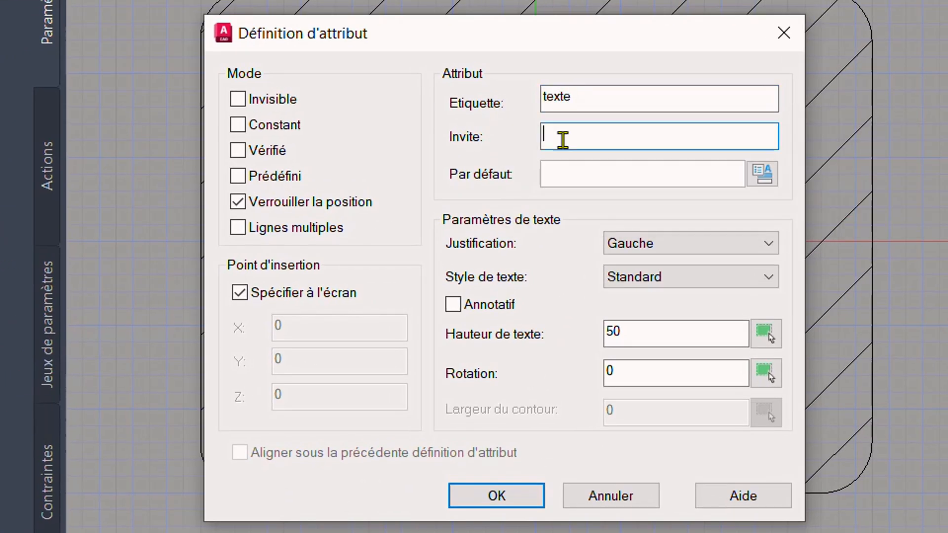
{"action": "type", "text": "entrer le texte"}
{"action": "left_click", "coordinate": [565, 172]}
{"action": "type", "text": "XXX"}
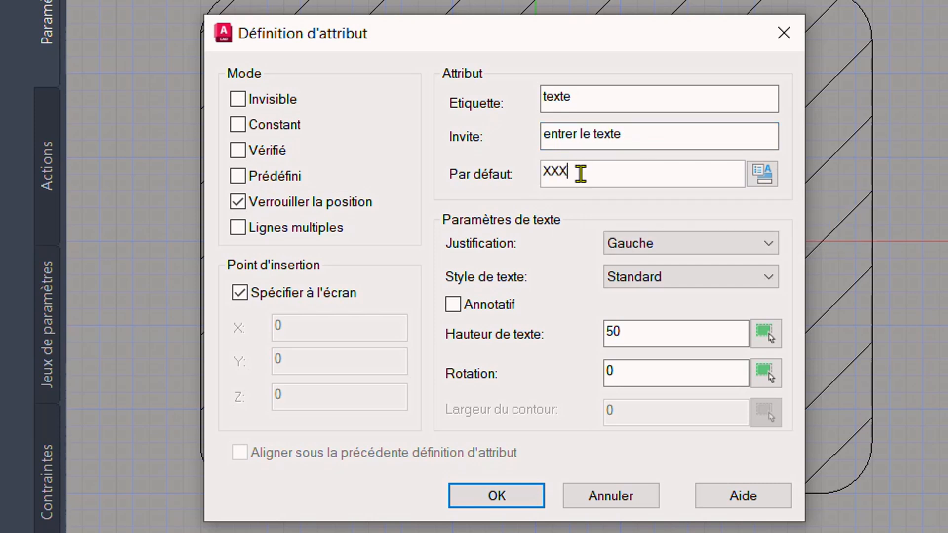
{"action": "type", "text": "X"}
- Set the attribute's justification to Milieu centre and place it at the hatched rectangle's geometric centre
{"action": "left_click", "coordinate": [628, 245]}
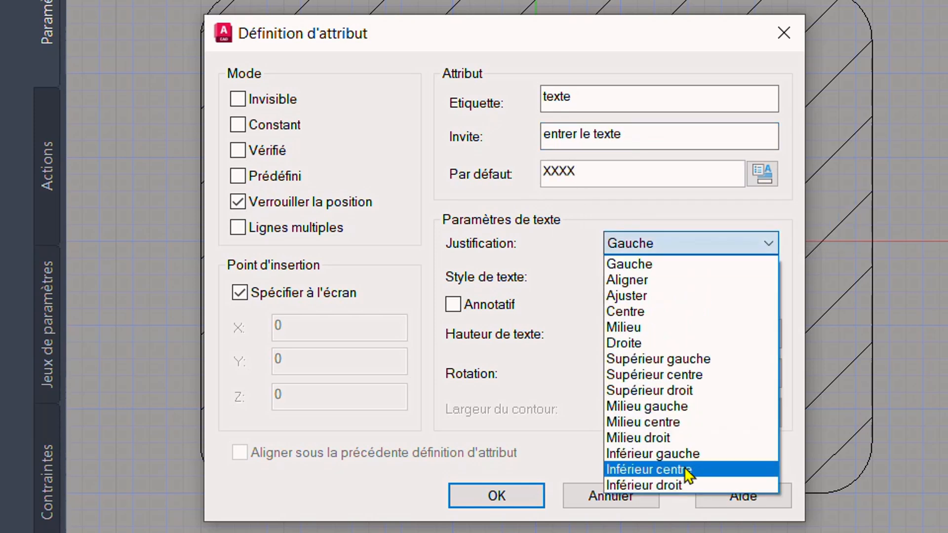
{"action": "left_click", "coordinate": [689, 421]}
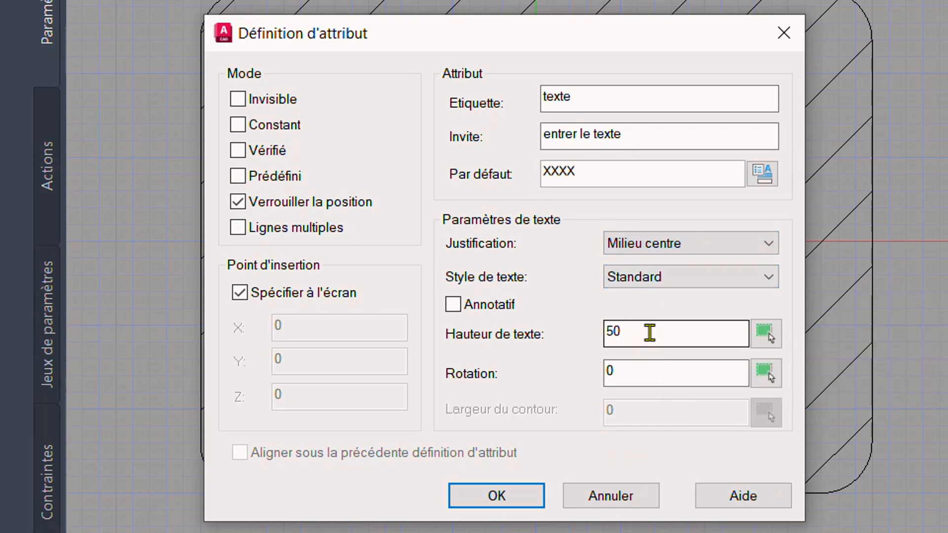
{"action": "left_click", "coordinate": [497, 496]}
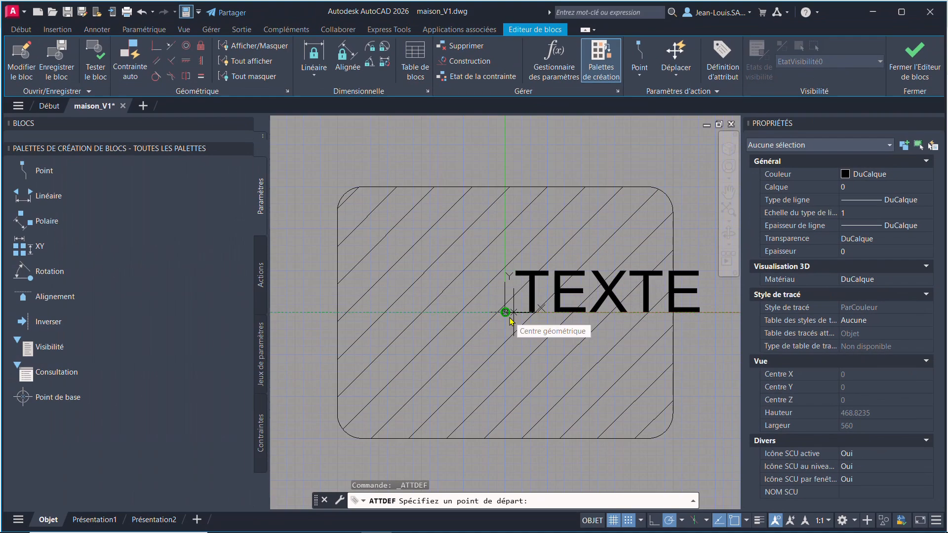
{"action": "left_click", "coordinate": [536, 241]}
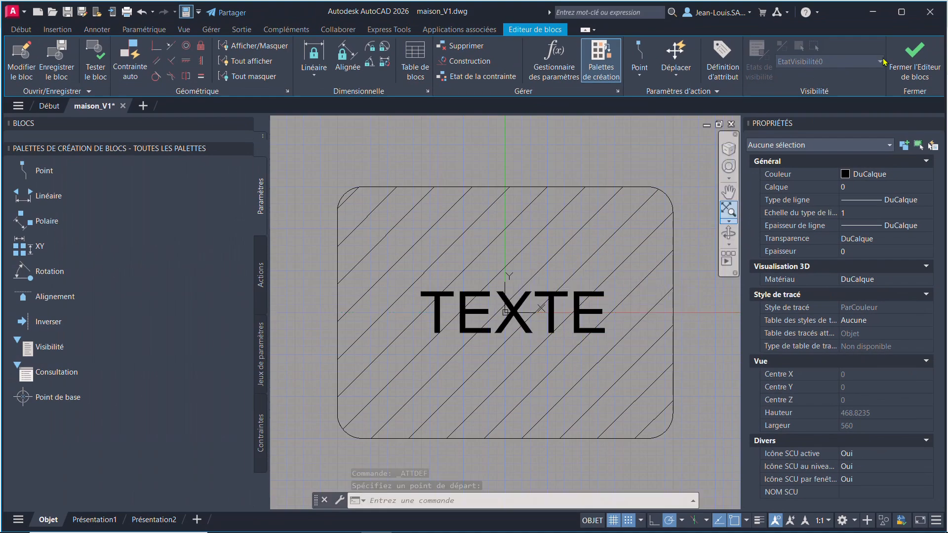
- Close the block editor and save the changes to the info block
{"action": "left_click", "coordinate": [915, 58]}
{"action": "left_click", "coordinate": [420, 246]}
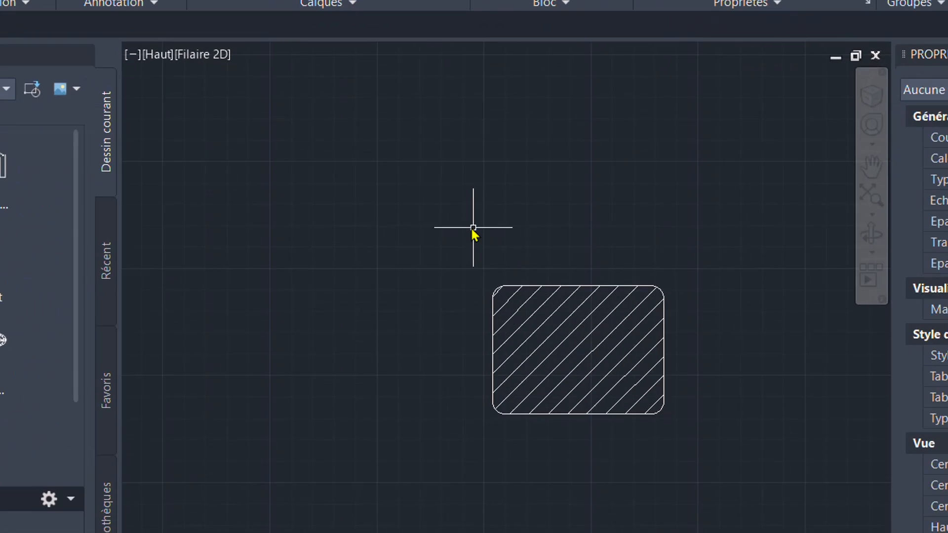
{"action": "left_click", "coordinate": [486, 228]}
{"action": "key", "text": "Escape"}
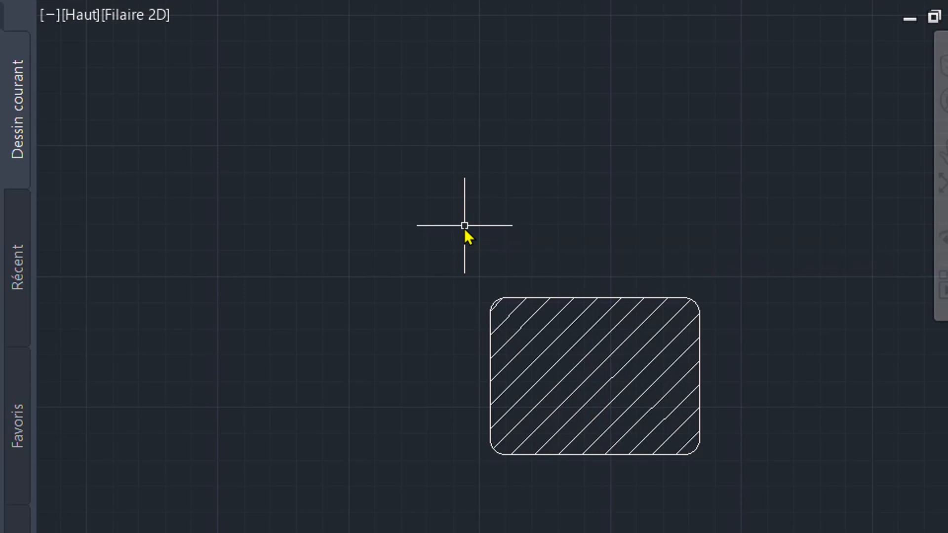
- Synchronize the info block's attributes with ATTSYNC by selecting the block in the drawing
{"action": "type", "text": "a"}
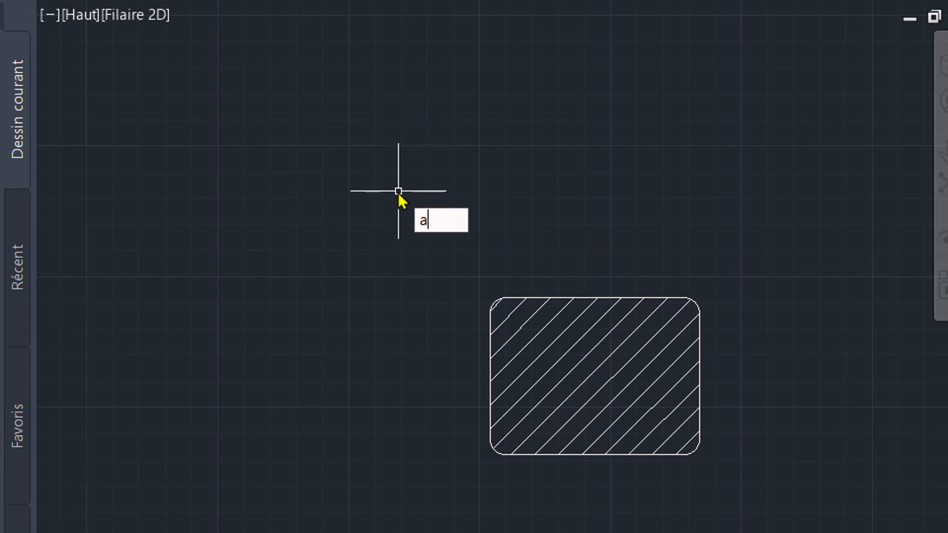
{"action": "type", "text": "tts"}
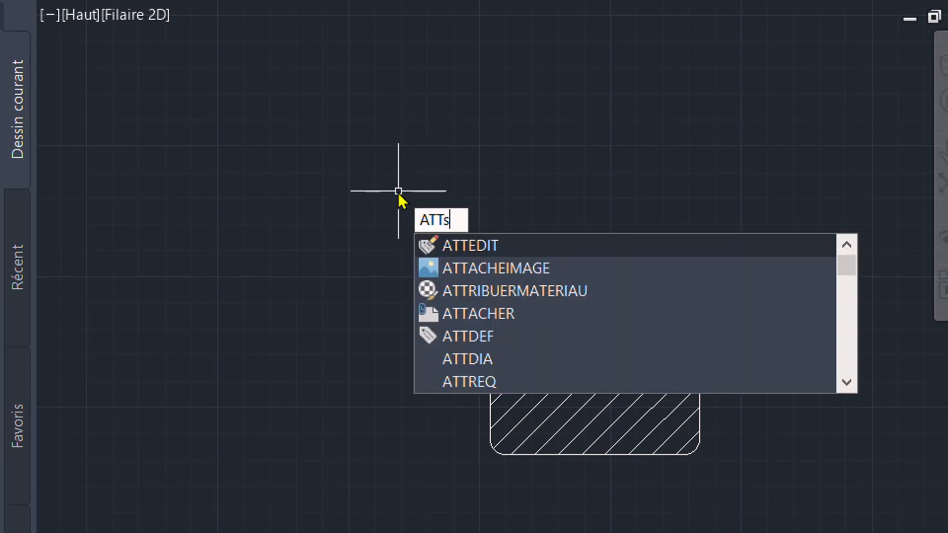
{"action": "key", "text": "Return"}
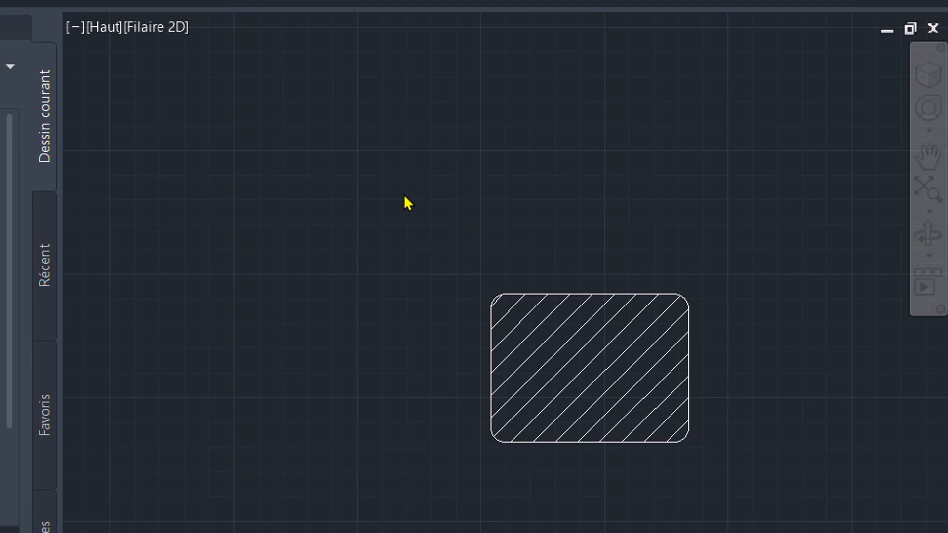
{"action": "key", "text": "Return"}
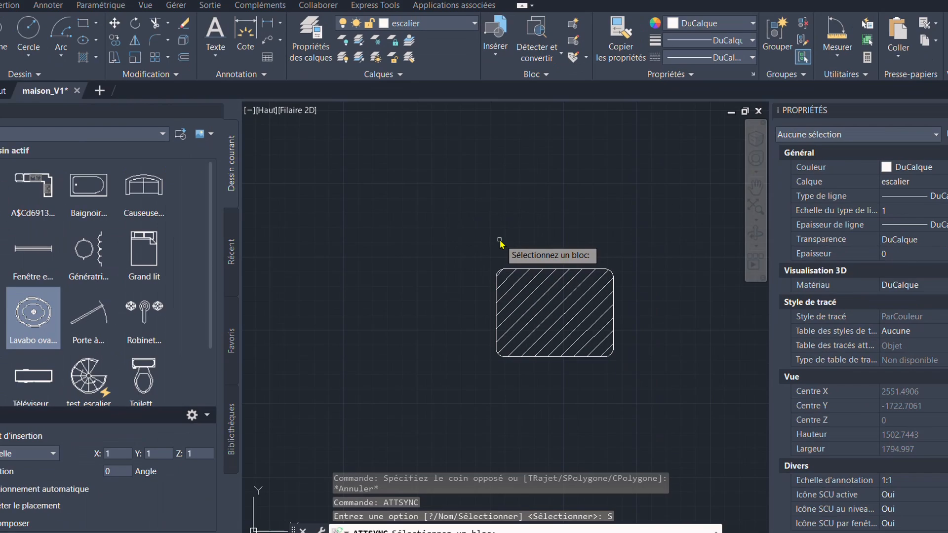
{"action": "left_click", "coordinate": [572, 301]}
{"action": "key", "text": "Return"}
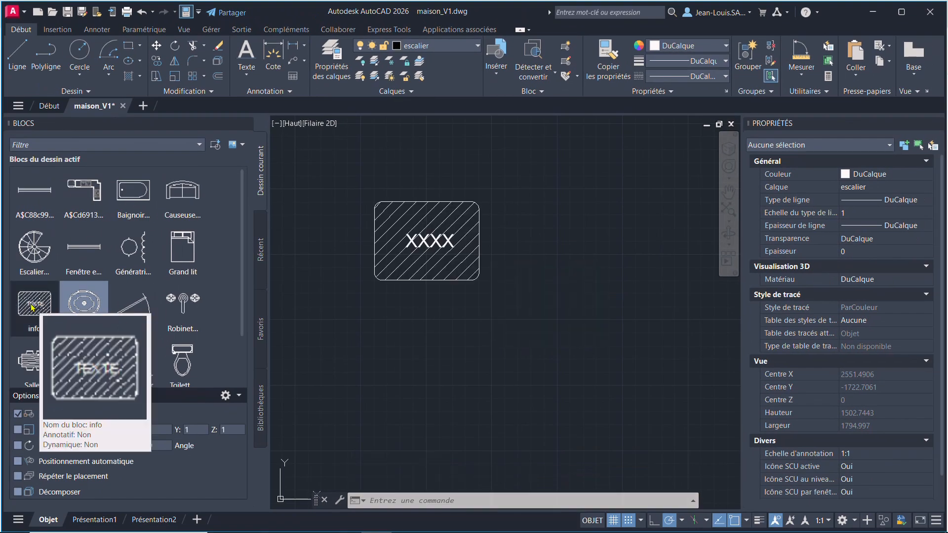
- Insert another info block in the drawing and enter texte as its attribute value
{"action": "left_click", "coordinate": [34, 306]}
{"action": "left_click", "coordinate": [498, 399]}
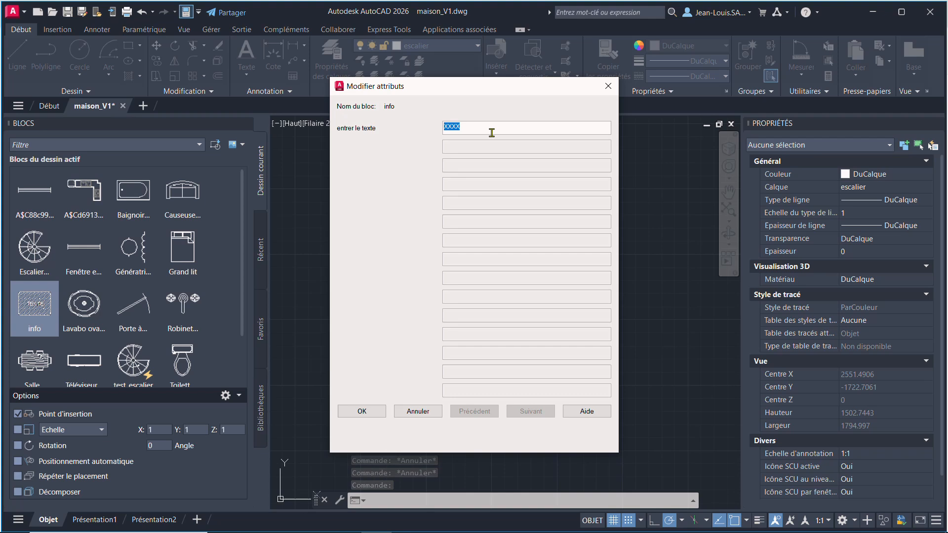
{"action": "type", "text": "texte"}
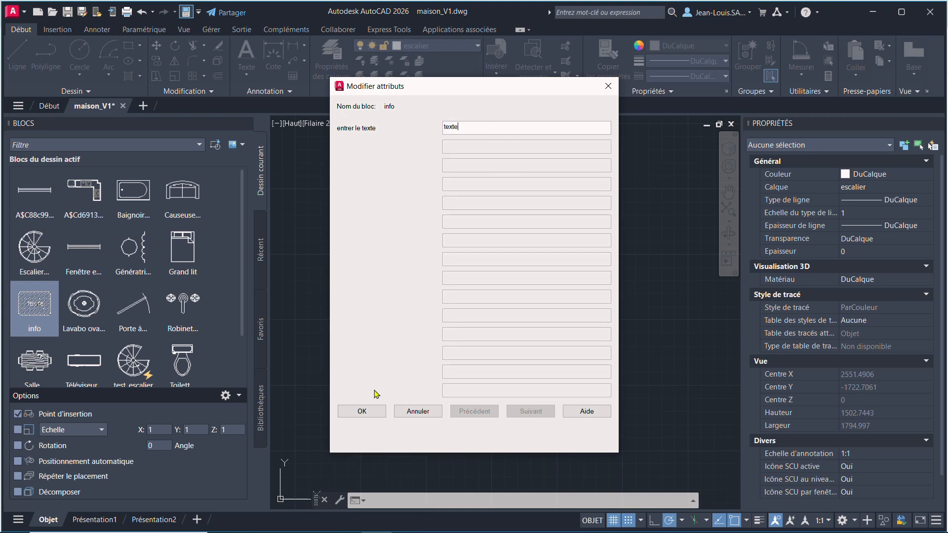
{"action": "left_click", "coordinate": [368, 410]}
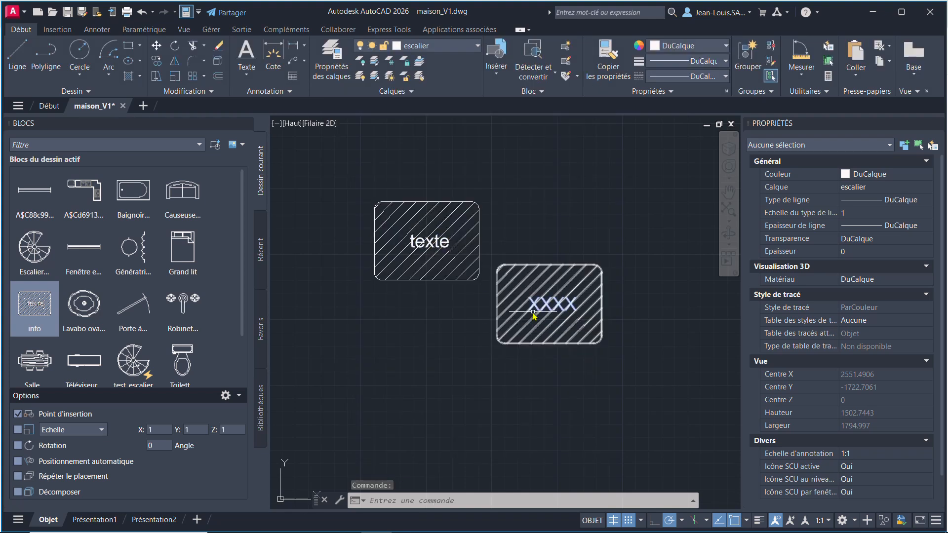
- Set the TEXTE attribute of the info block showing XXXX to texte and move that block slightly down
{"action": "left_click", "coordinate": [538, 295]}
{"action": "left_click", "coordinate": [528, 289]}
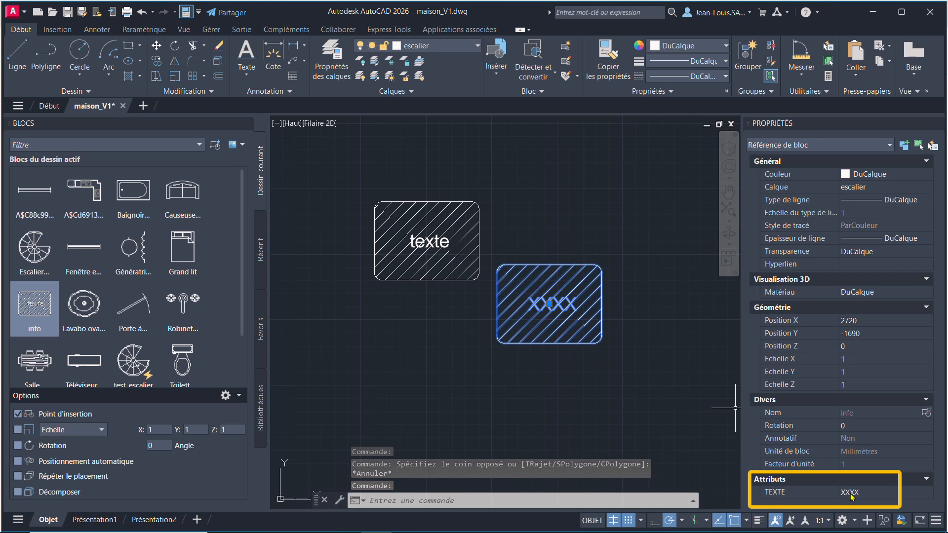
{"action": "left_click", "coordinate": [852, 492]}
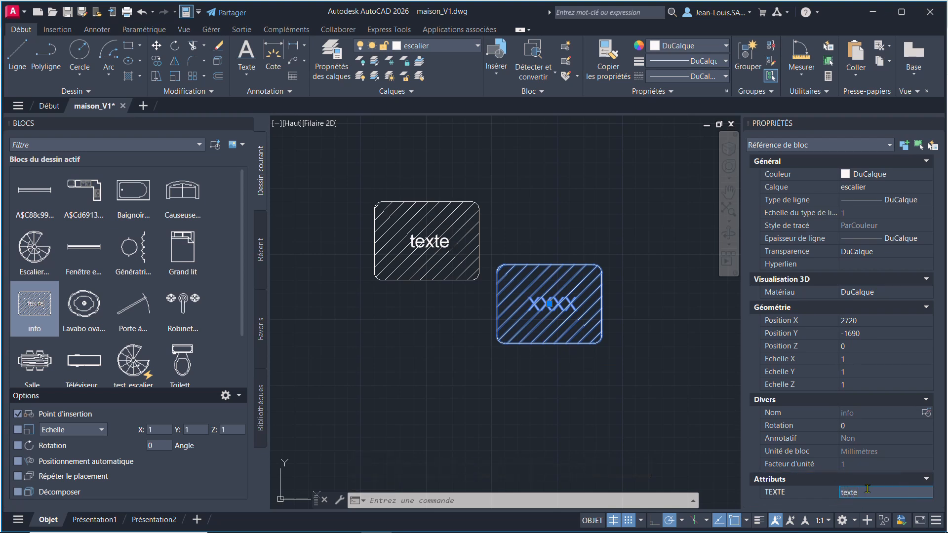
{"action": "left_click", "coordinate": [584, 348]}
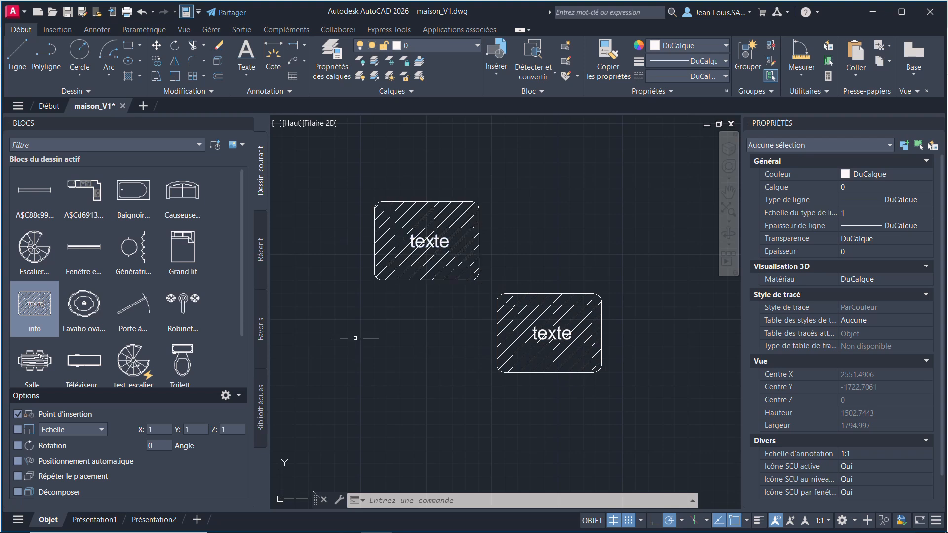
- Move the upper info block slightly up and to the right by its central grip
{"action": "left_click", "coordinate": [469, 220]}
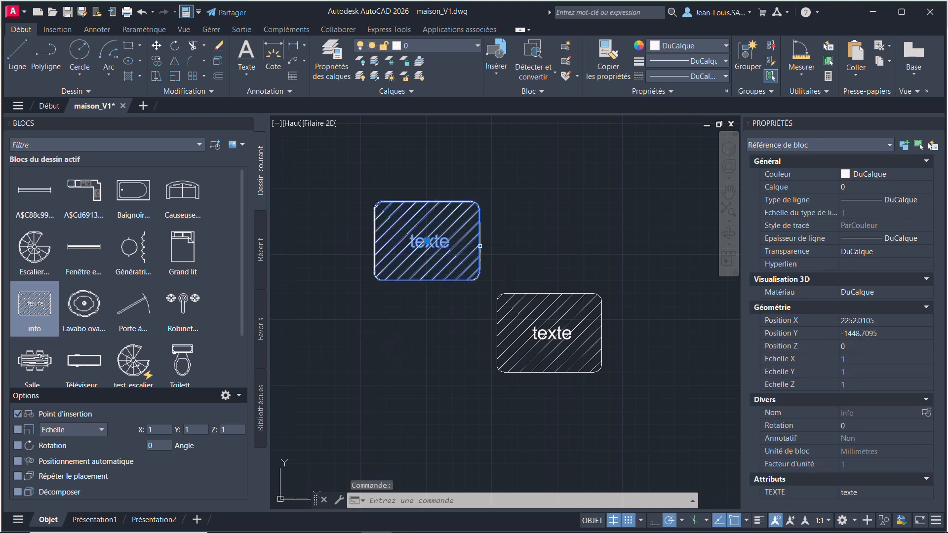
{"action": "left_click", "coordinate": [427, 241]}
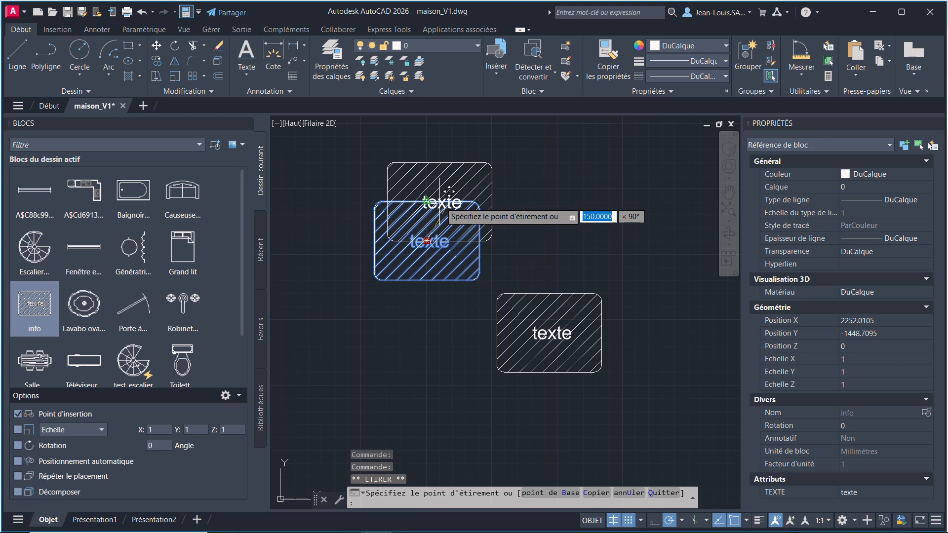
{"action": "left_click", "coordinate": [440, 217]}
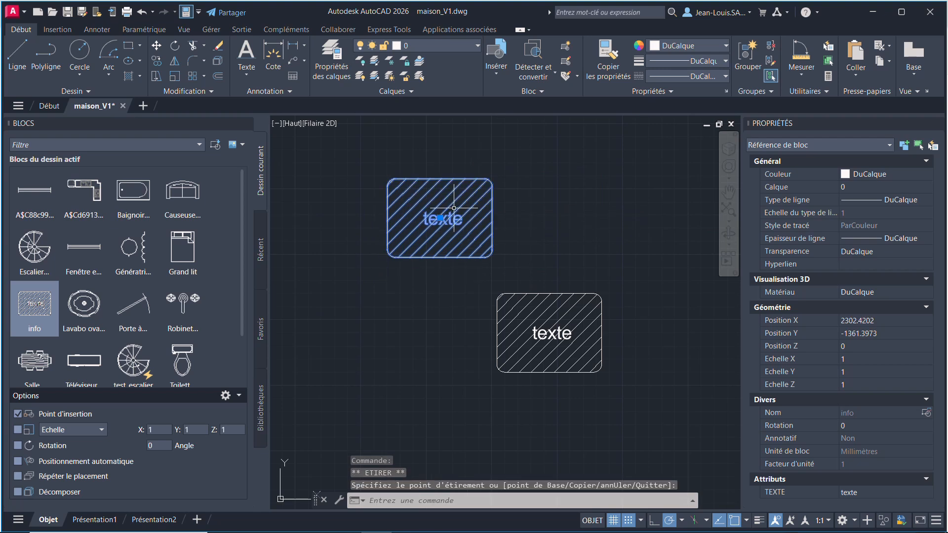
- Add the lower info block to the selection to edit the TEXTE attribute of both blocks together
{"action": "left_click", "coordinate": [565, 335]}
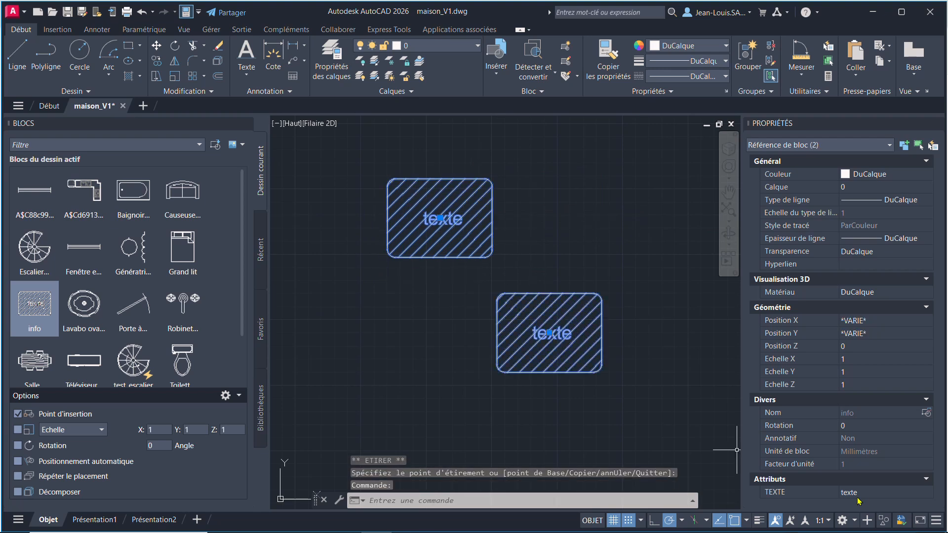